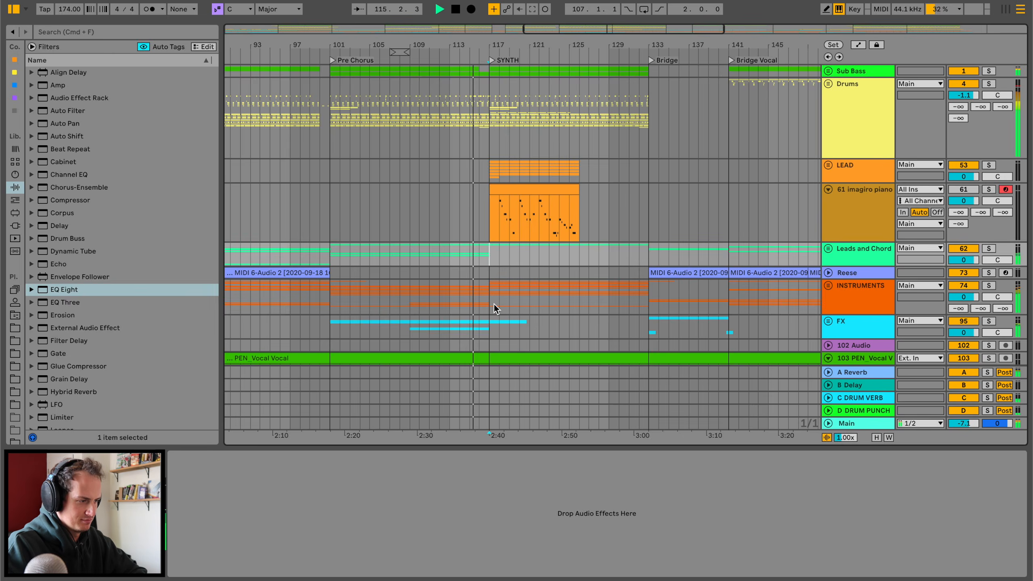
pyautogui.click(494, 303)
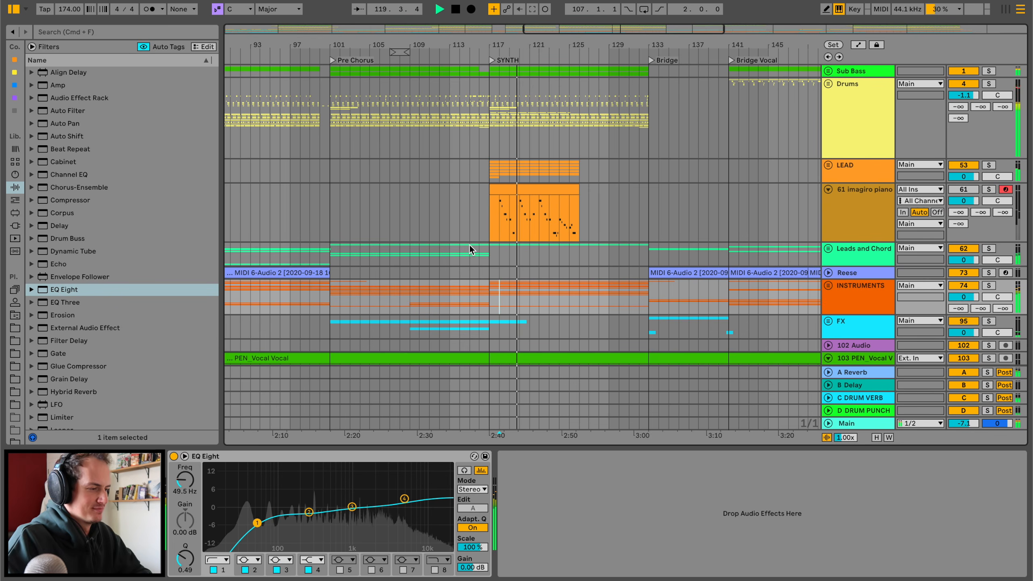
pyautogui.press('space')
pyautogui.click(879, 228)
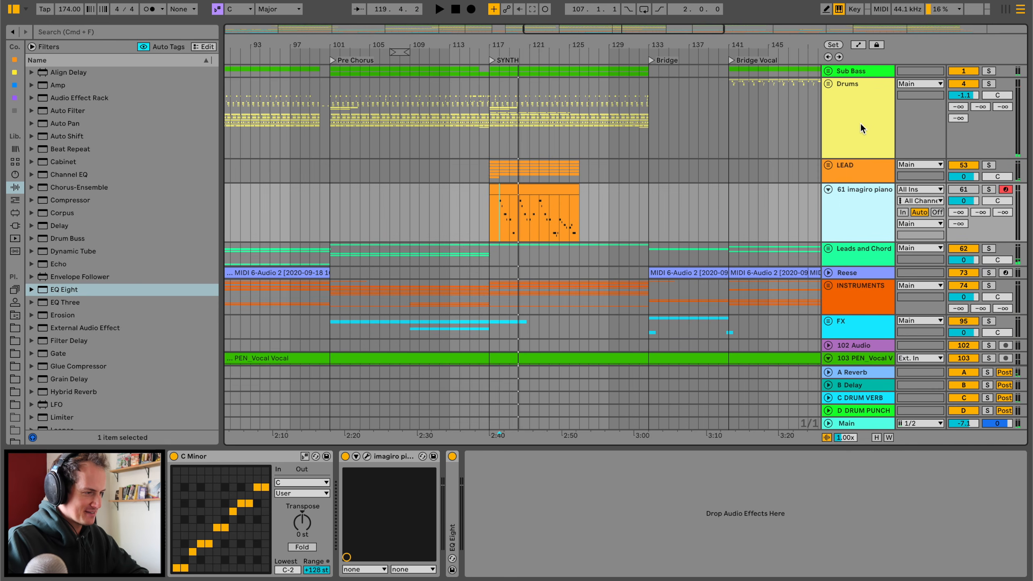
pyautogui.click(853, 164)
# - Solo the Drums group and play it back from the SYNTH marker at bar 117
pyautogui.click(470, 165)
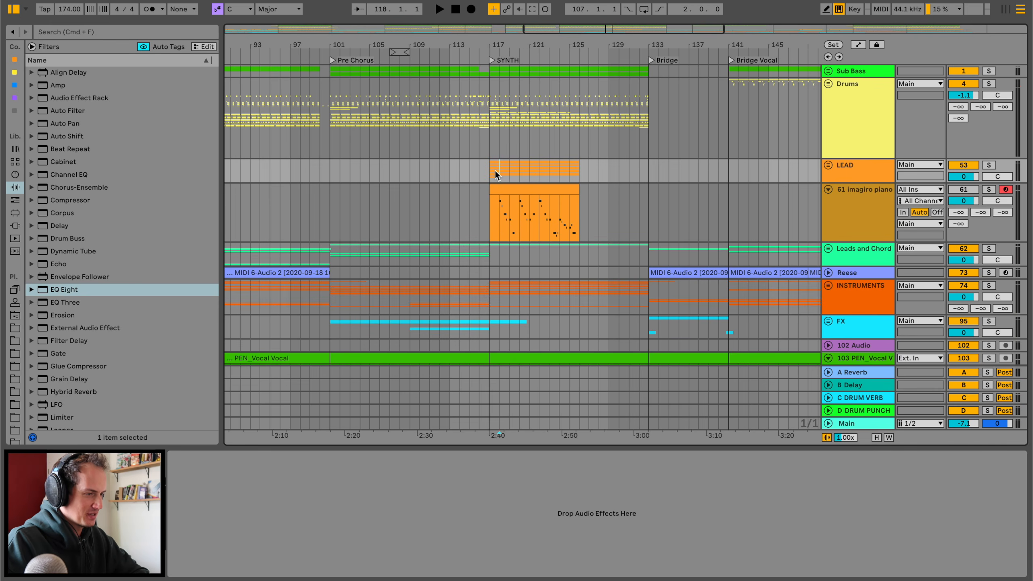
pyautogui.click(862, 169)
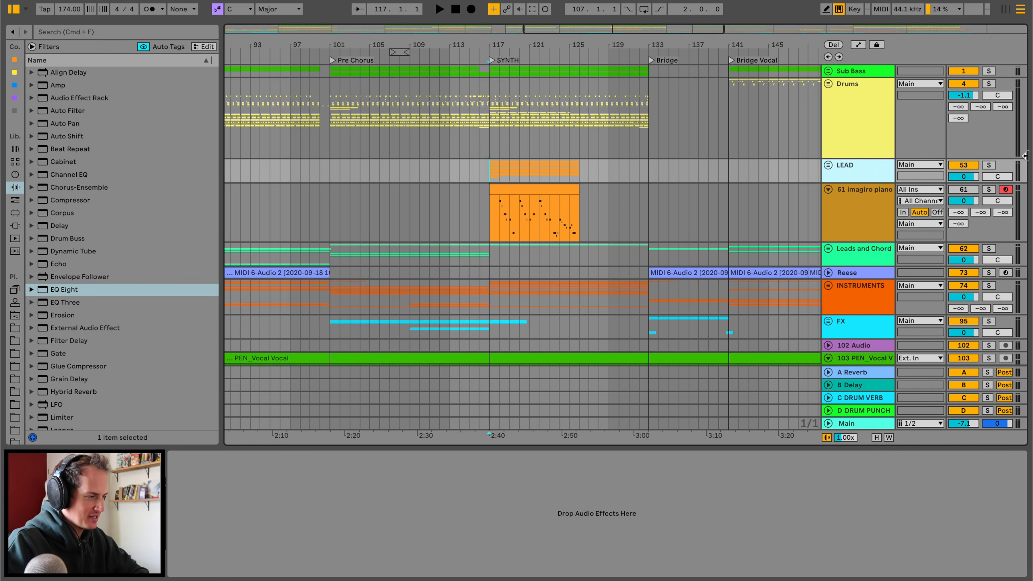
pyautogui.click(989, 83)
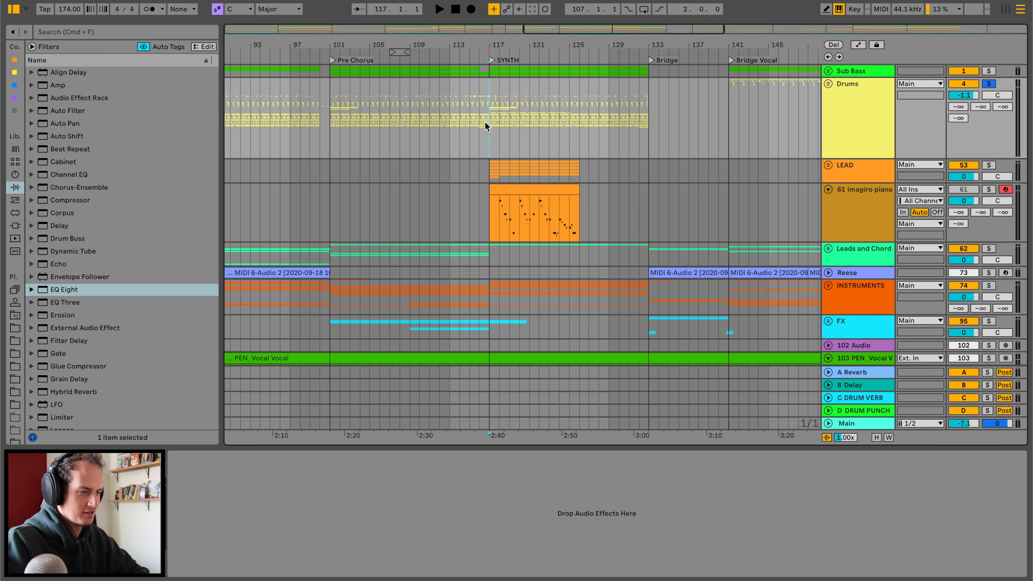
pyautogui.press('space')
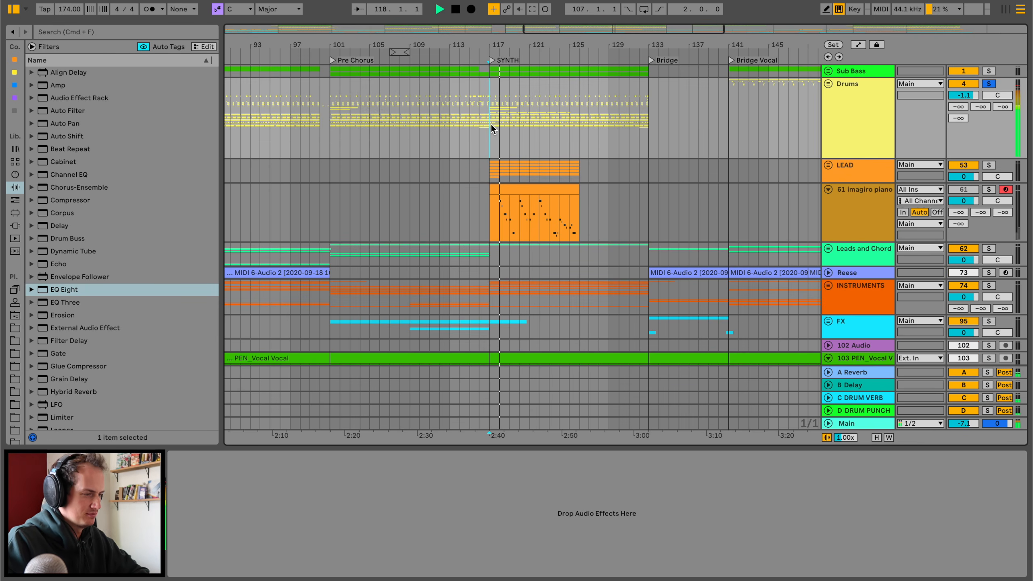
# - Add Overdrive to the Drums group with the band-pass filter at 50.0 Hz, bandwidth 0.50 and Dry/Wet 50%
pyautogui.scroll(-6, 60, 224)
pyautogui.click(59, 219)
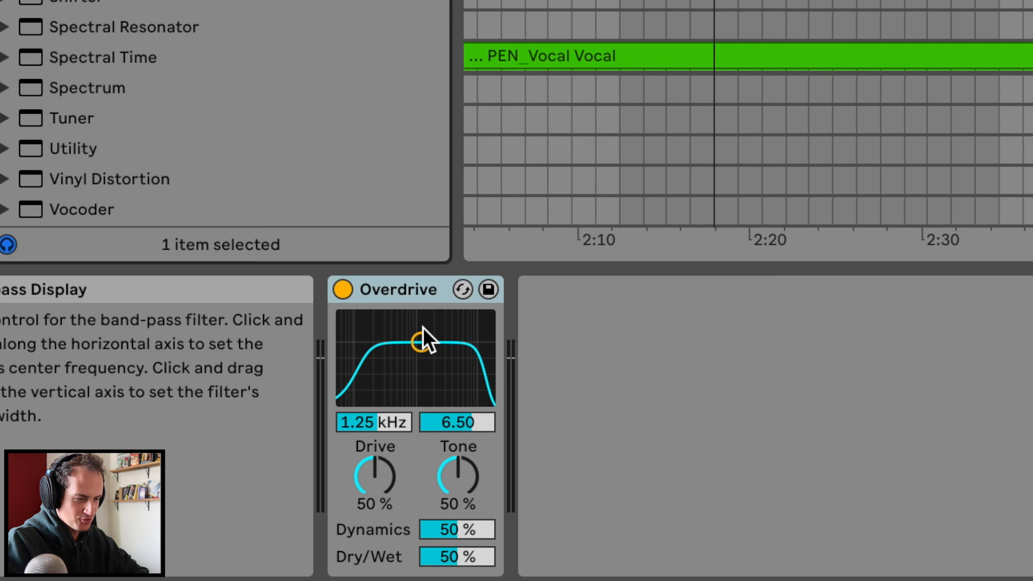
pyautogui.moveTo(423, 342); pyautogui.dragTo(346, 396)
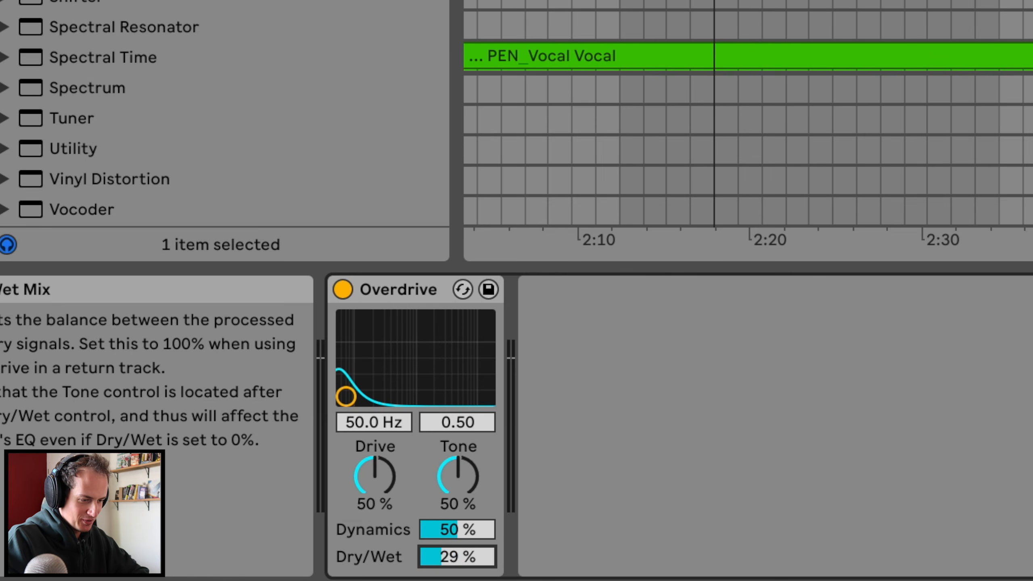
pyautogui.press('space')
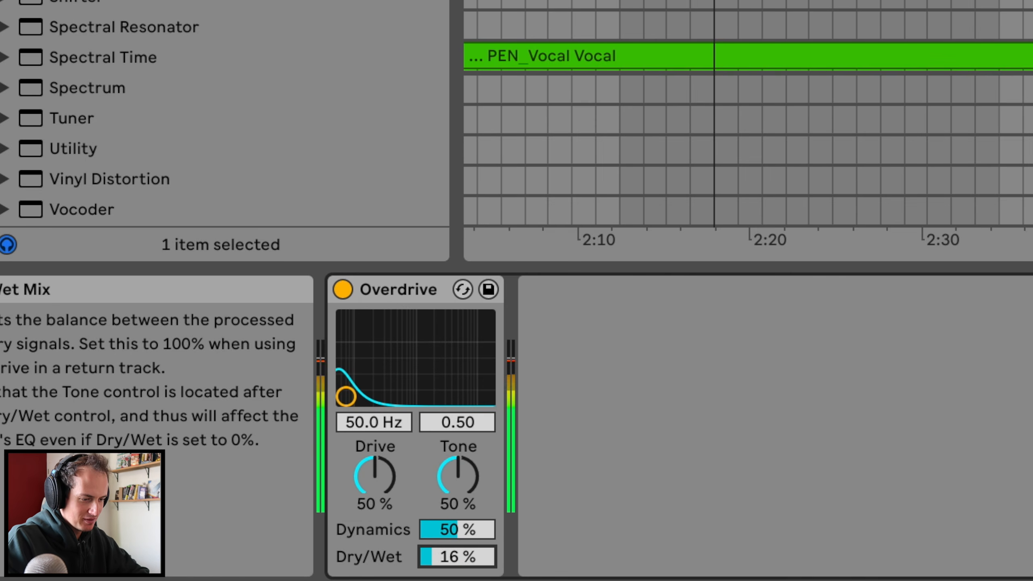
pyautogui.moveTo(457, 557); pyautogui.dragTo(458, 570)
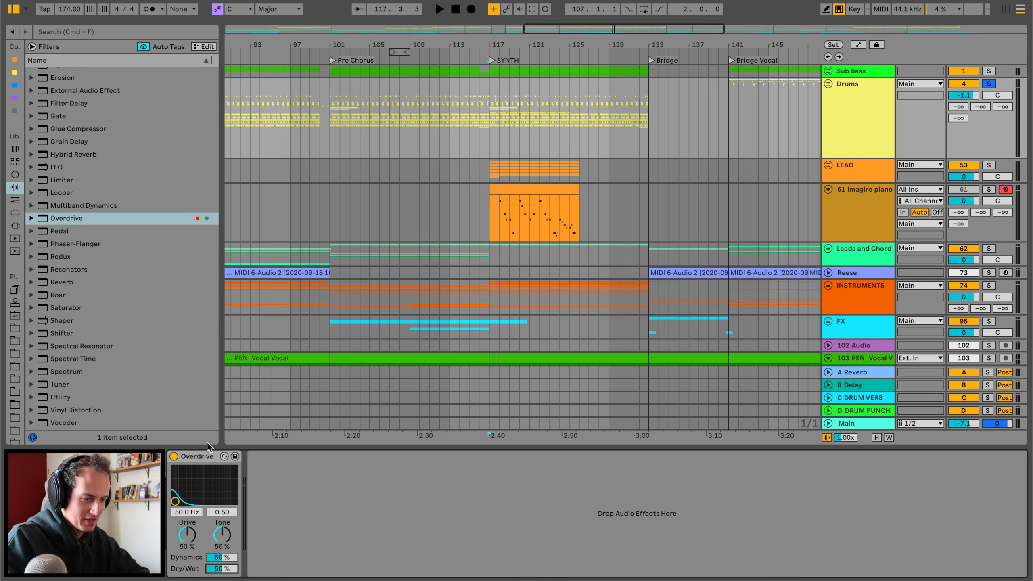
# - Copy the Overdrive to the end of the Sub Bass effect chain, audition it soloed and set its Dry/Wet to 45%
pyautogui.click(204, 459)
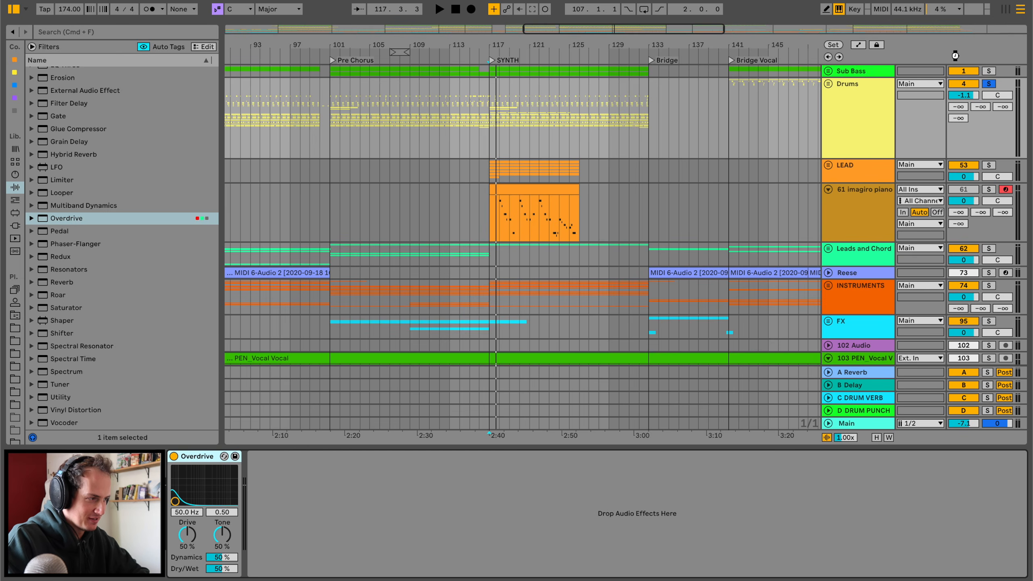
pyautogui.click(989, 71)
pyautogui.press('space')
pyautogui.hscroll(10, 887, 480)
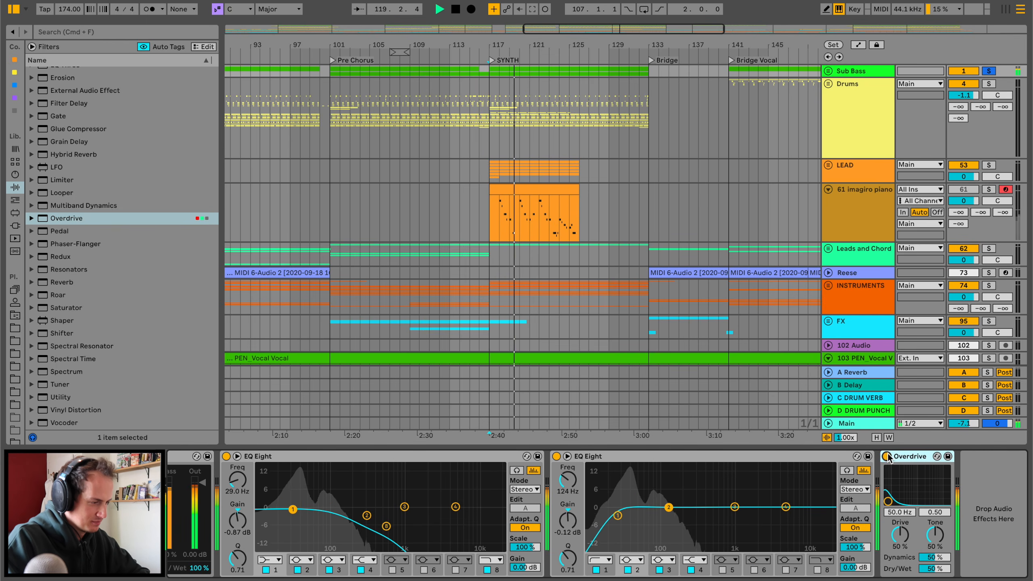
pyautogui.press('space')
pyautogui.press('space')
pyautogui.moveTo(935, 570)
pyautogui.mouseDown()
pyautogui.moveTo(935, 580)
pyautogui.moveTo(935, 569)
pyautogui.mouseUp()
pyautogui.press('space')
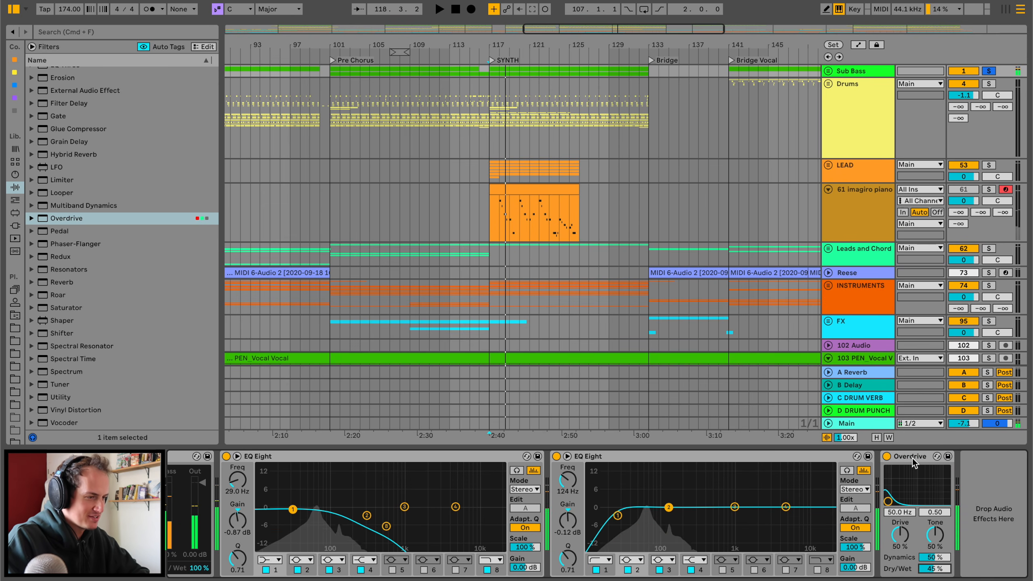
# - Return to the soloed Drums group, play it from the SYNTH marker and set its Overdrive Dry/Wet to 13%
pyautogui.click(487, 101)
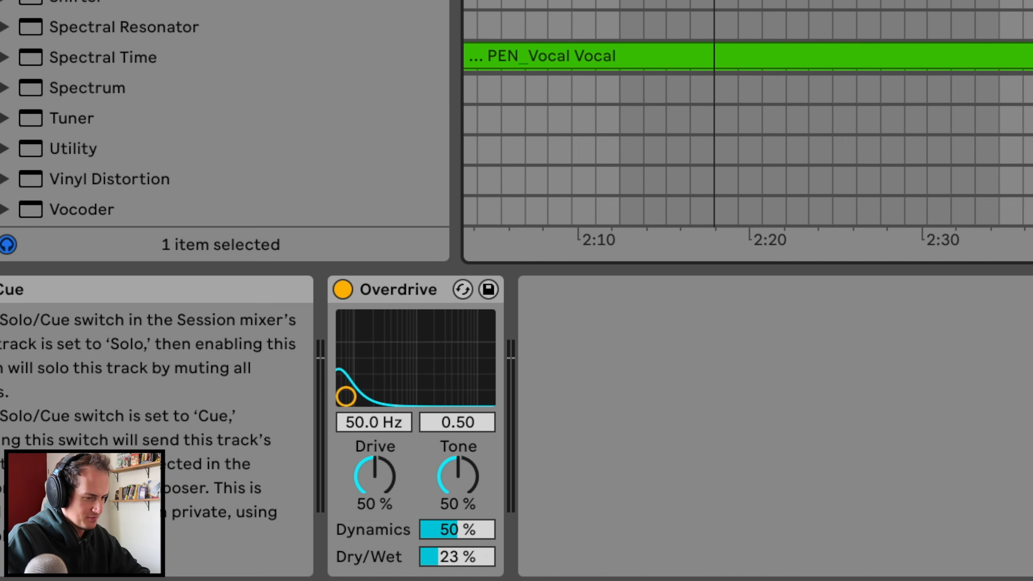
pyautogui.press('space')
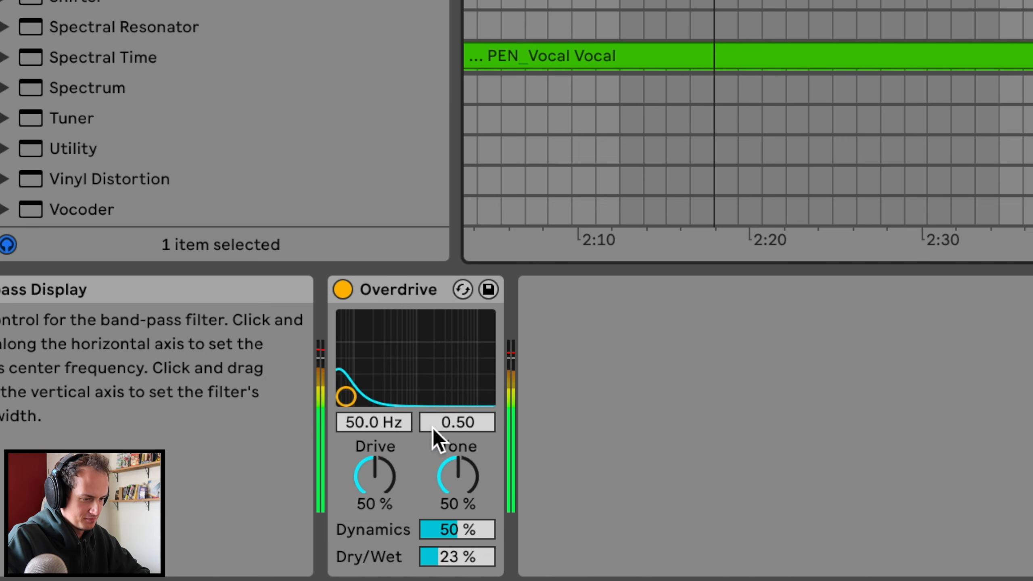
pyautogui.moveTo(429, 557); pyautogui.dragTo(430, 568)
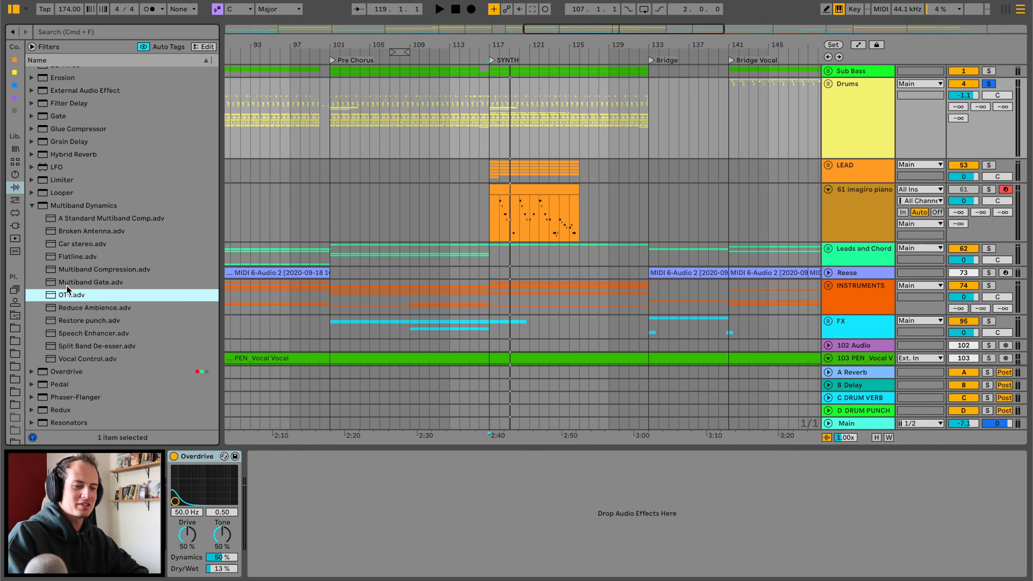
# - Add the OTT preset of Multiband Dynamics after the Overdrive on the Drums group and set its Amount to 10%
pyautogui.moveTo(360, 415); pyautogui.dragTo(321, 506)
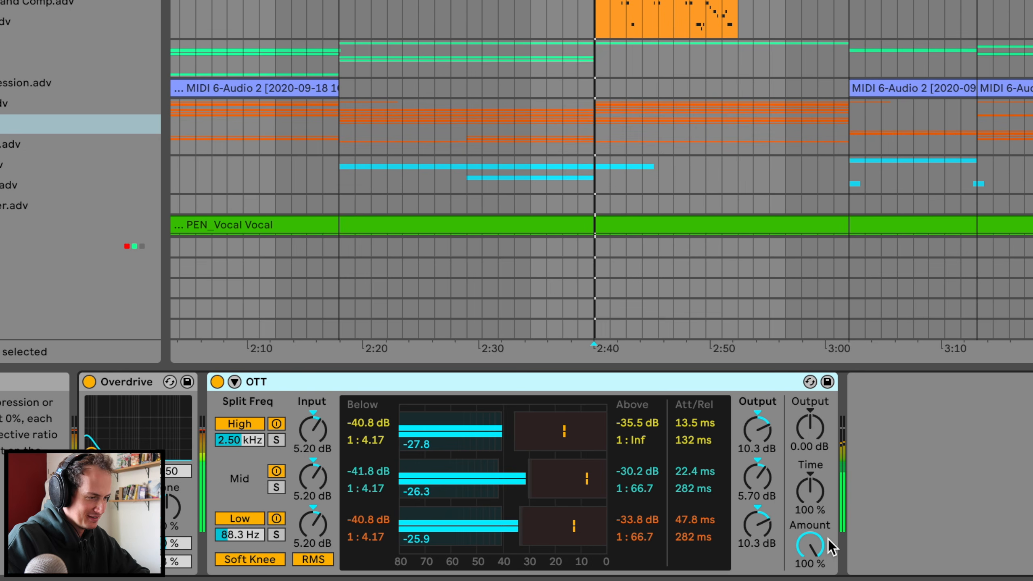
pyautogui.click(808, 546)
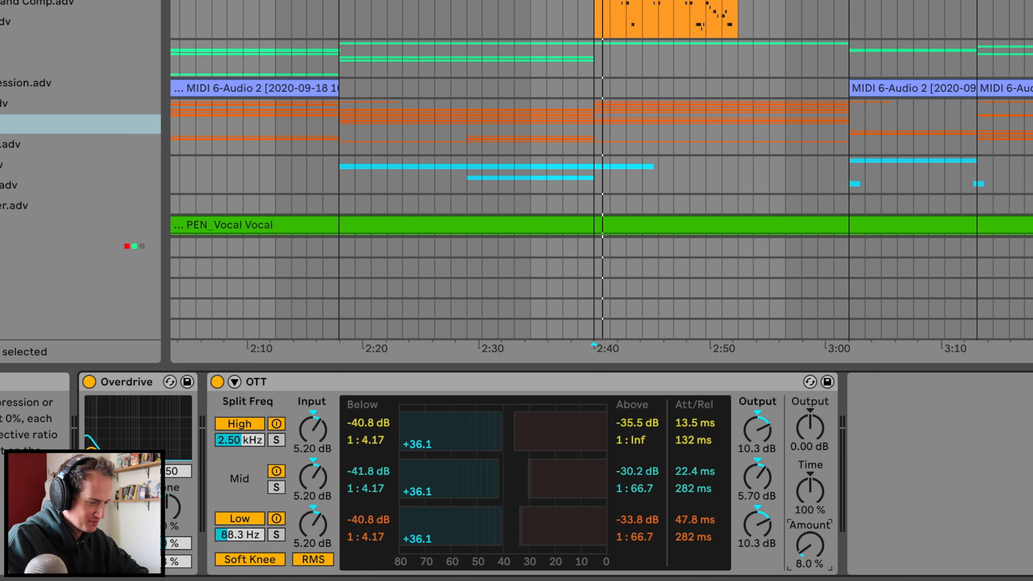
pyautogui.press('space')
pyautogui.moveTo(806, 542); pyautogui.dragTo(806, 528)
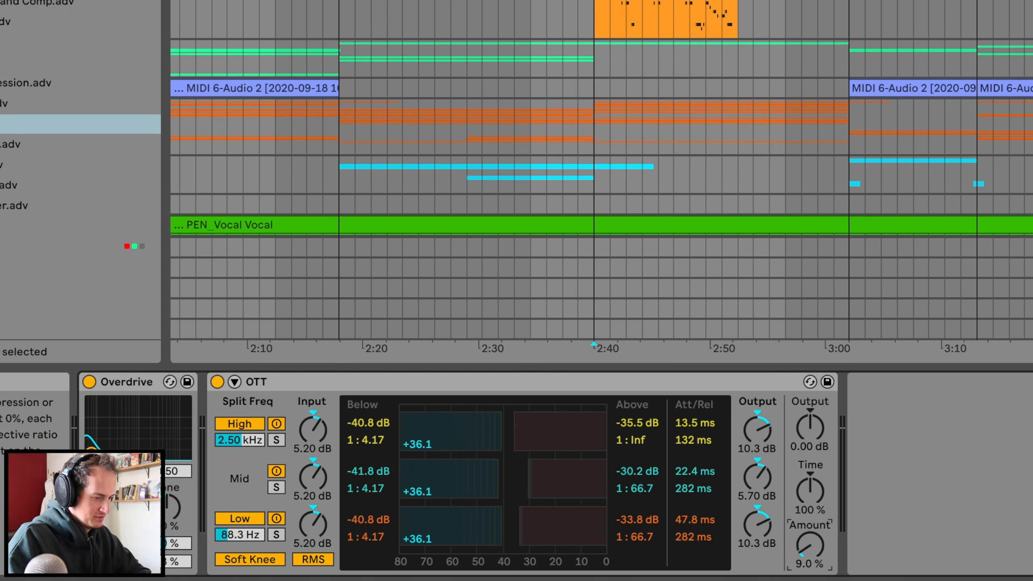
pyautogui.press('space')
pyautogui.moveTo(809, 546); pyautogui.dragTo(808, 545)
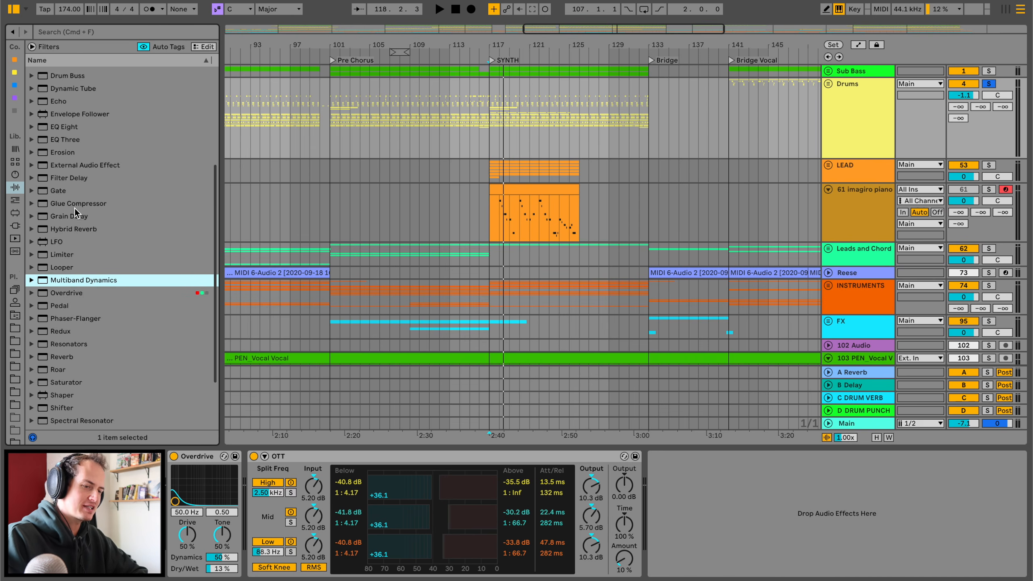
# - Add Grain Delay after OTT on the Drums group, turn off tempo sync and set the delay time to 1.00 ms
pyautogui.scroll(1, 76, 213)
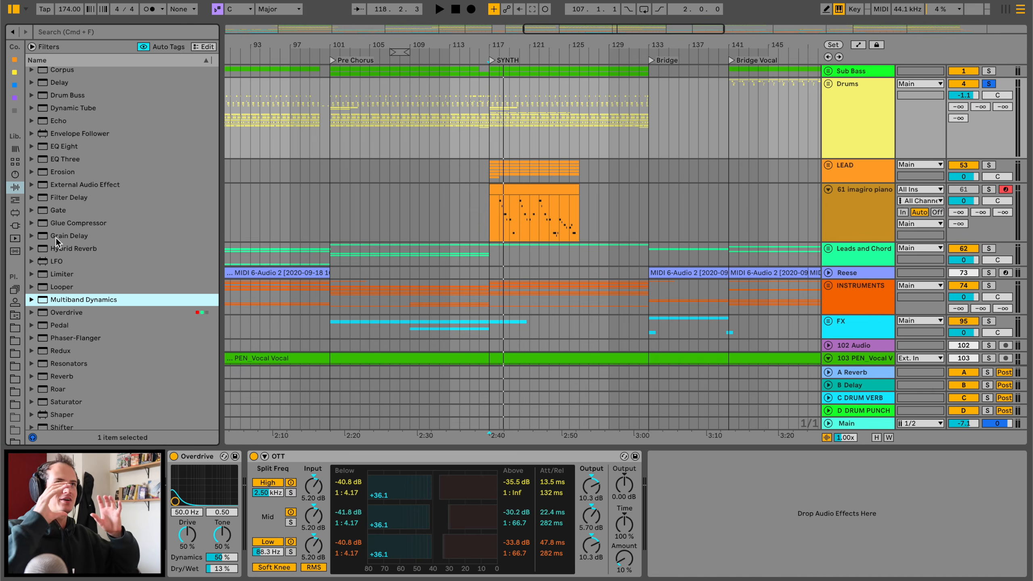
pyautogui.moveTo(55, 238); pyautogui.dragTo(664, 461)
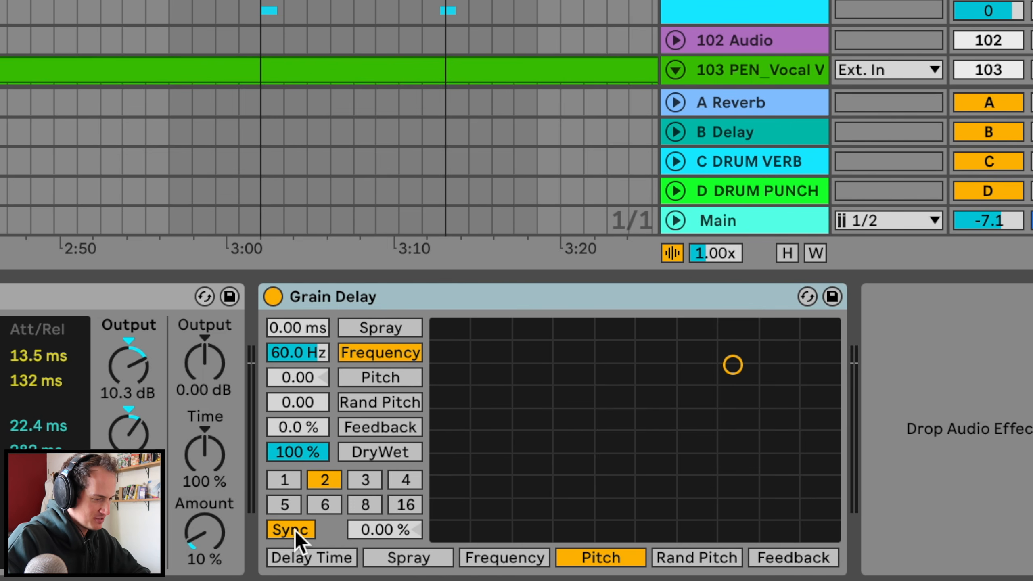
pyautogui.click(295, 530)
pyautogui.click(370, 530)
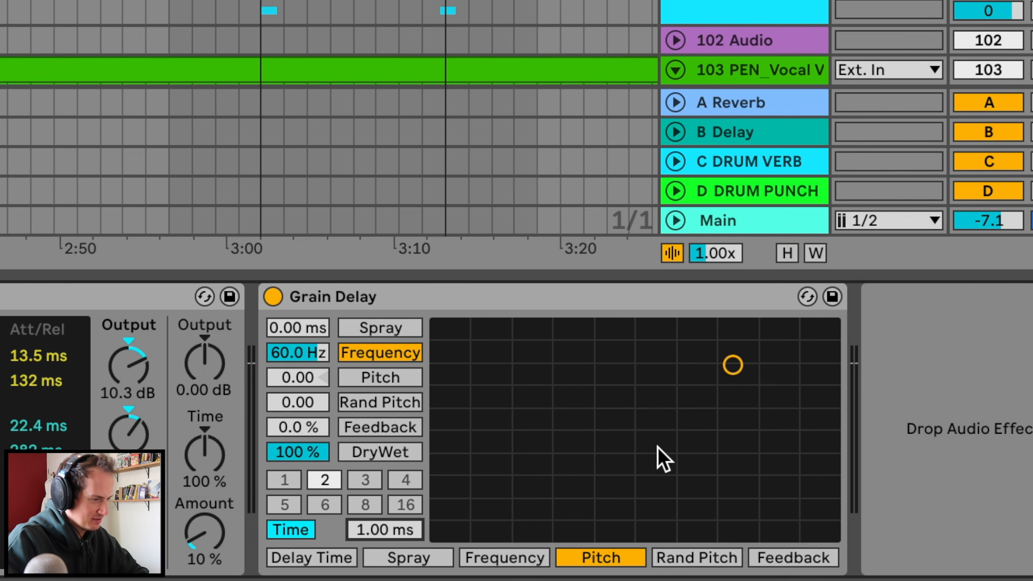
# - Set the Grain Delay's Pitch to 12.0, Frequency to 20.4 Hz and DryWet to 23% while auditioning the drums
pyautogui.moveTo(664, 459); pyautogui.dragTo(454, 426)
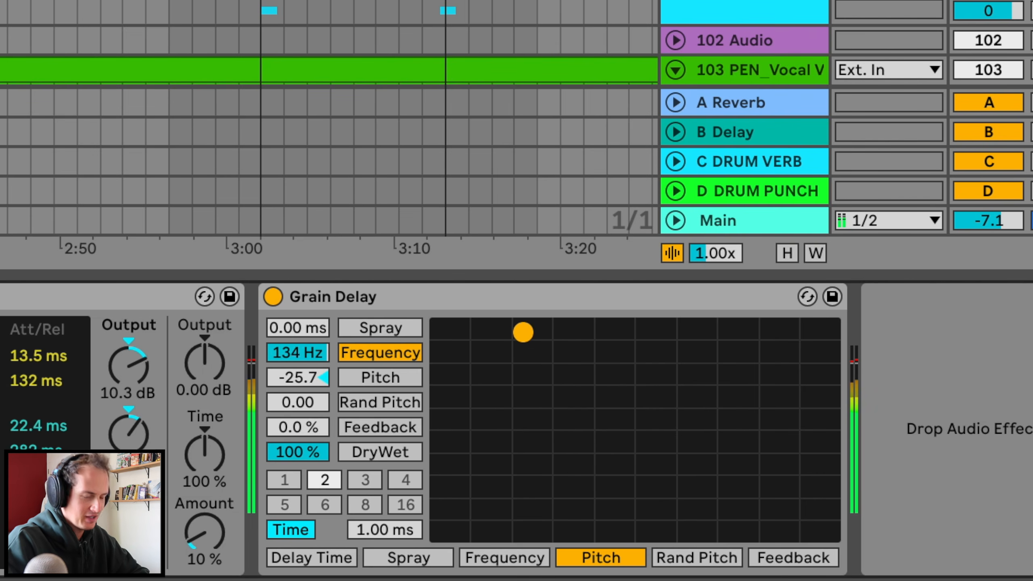
pyautogui.moveTo(523, 333); pyautogui.dragTo(648, 468)
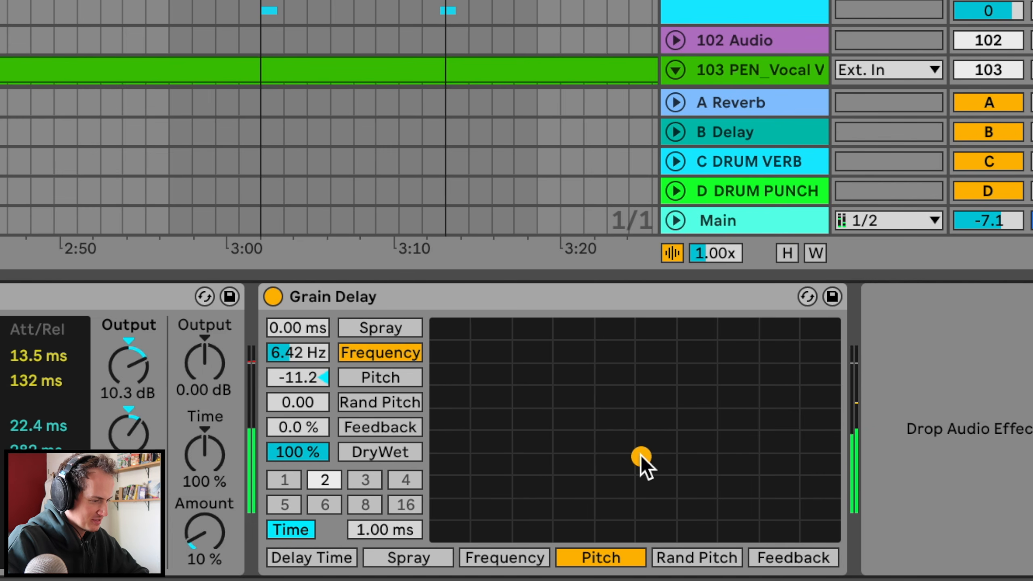
pyautogui.doubleClick(309, 378)
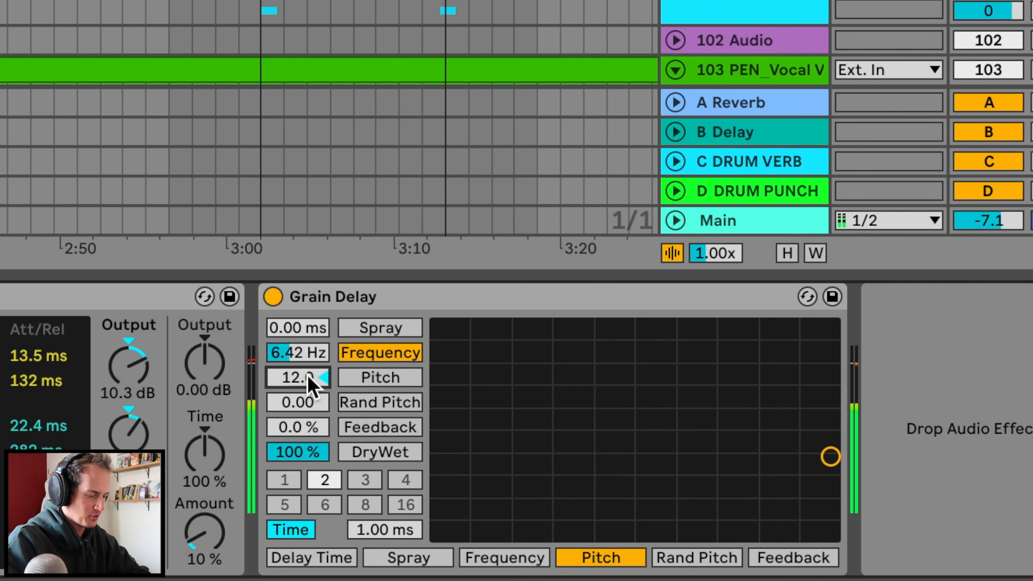
pyautogui.moveTo(305, 353); pyautogui.dragTo(306, 319)
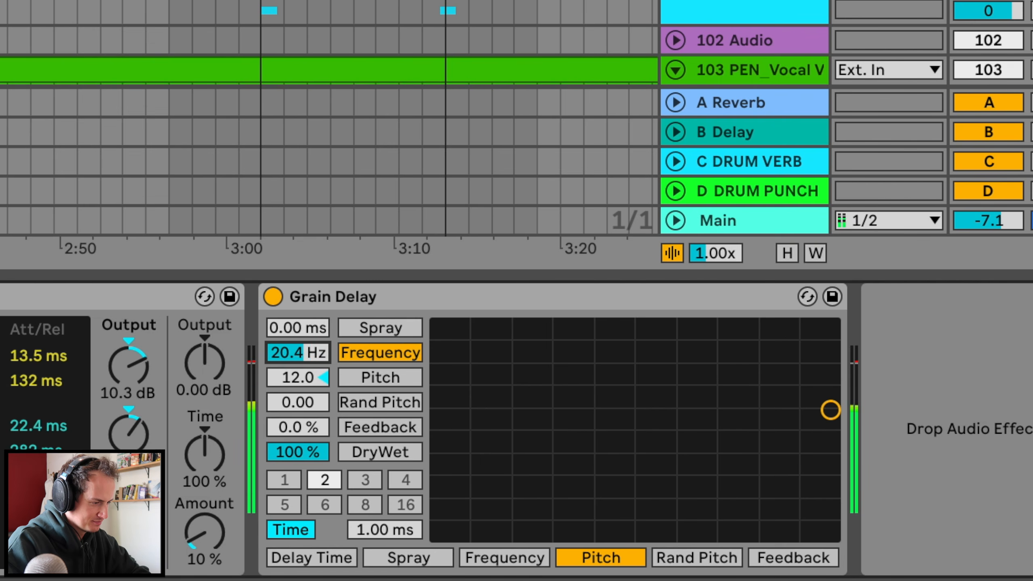
pyautogui.click(312, 455)
pyautogui.moveTo(312, 454); pyautogui.dragTo(312, 473)
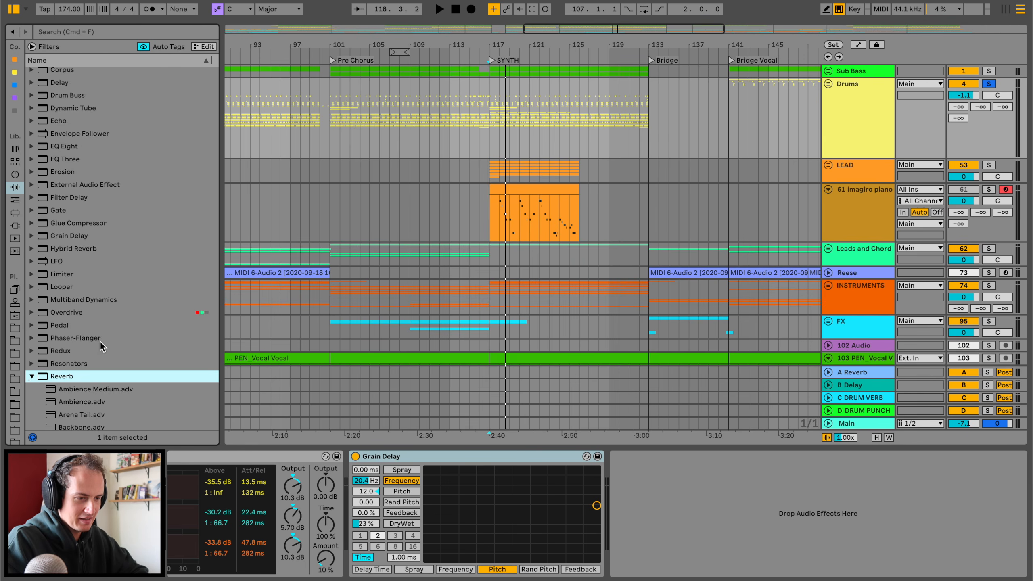
# - Add the Ballad Reverb preset after the Grain Delay and turn off Hi Cut in its input filter
pyautogui.scroll(-5, 100, 341)
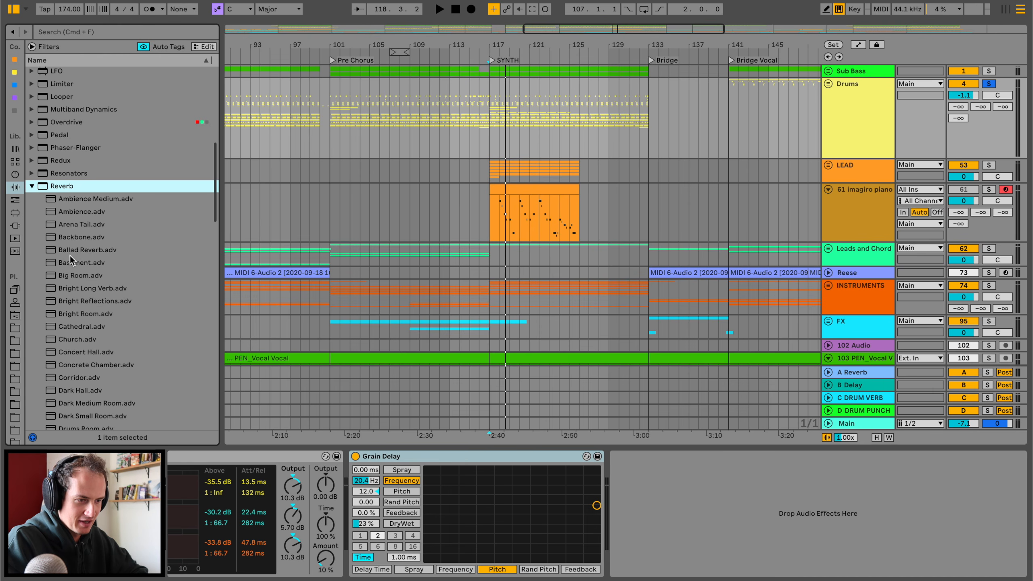
pyautogui.moveTo(63, 250)
pyautogui.mouseDown()
pyautogui.moveTo(715, 480)
pyautogui.moveTo(712, 533)
pyautogui.moveTo(708, 509)
pyautogui.mouseUp()
pyautogui.click(665, 484)
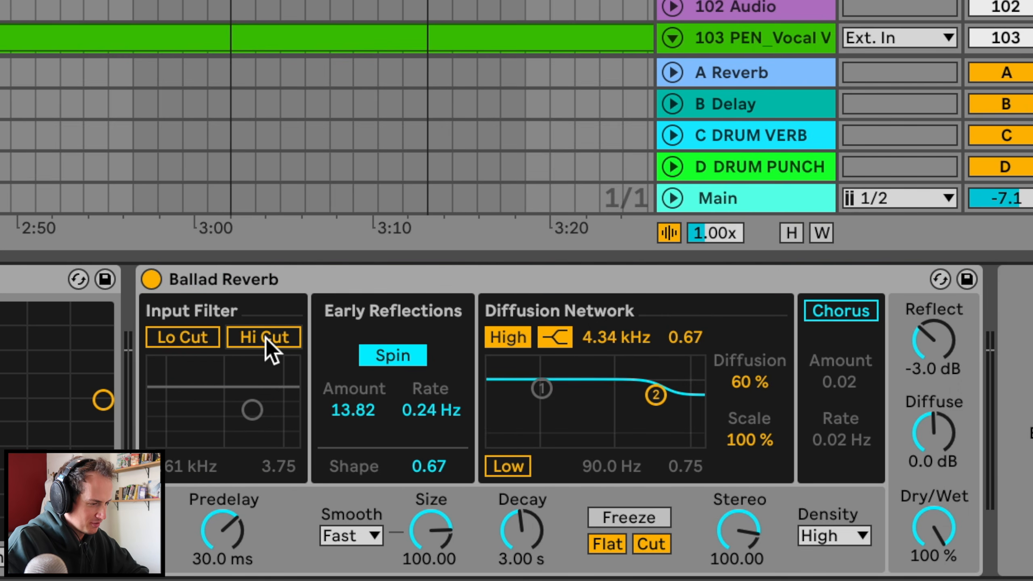
# - Enable the reverb's Lo Cut at 6.83 kHz, and set Decay to 1.34 s and Dry/Wet to 25%
pyautogui.click(186, 341)
pyautogui.moveTo(251, 410); pyautogui.dragTo(267, 410)
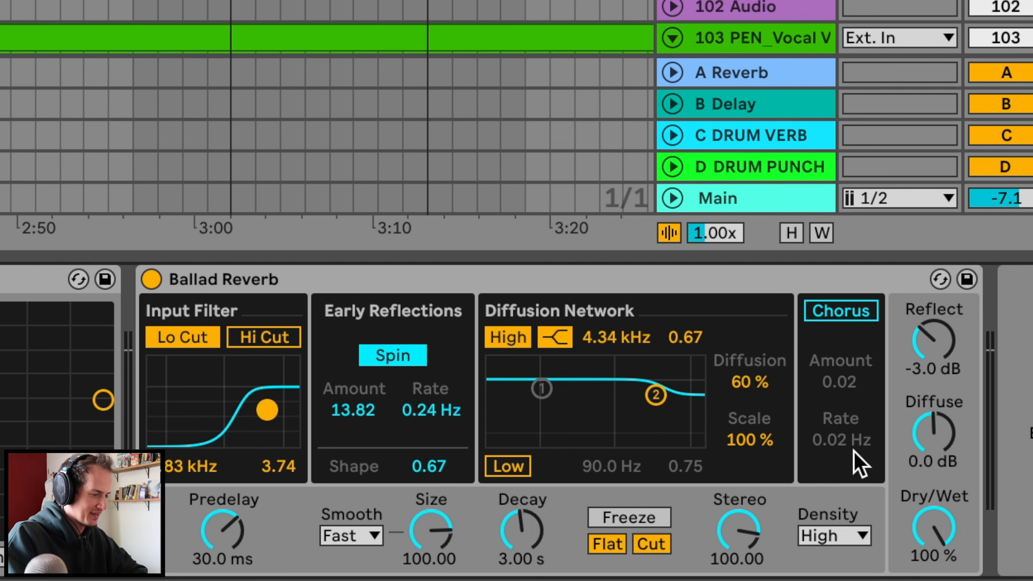
pyautogui.moveTo(522, 530); pyautogui.dragTo(522, 541)
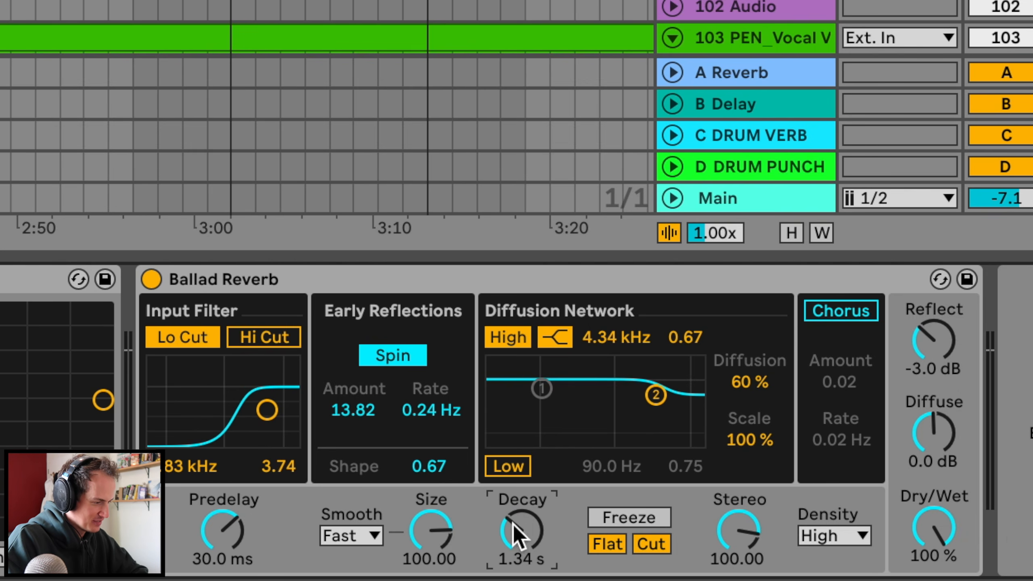
pyautogui.moveTo(934, 528); pyautogui.dragTo(934, 557)
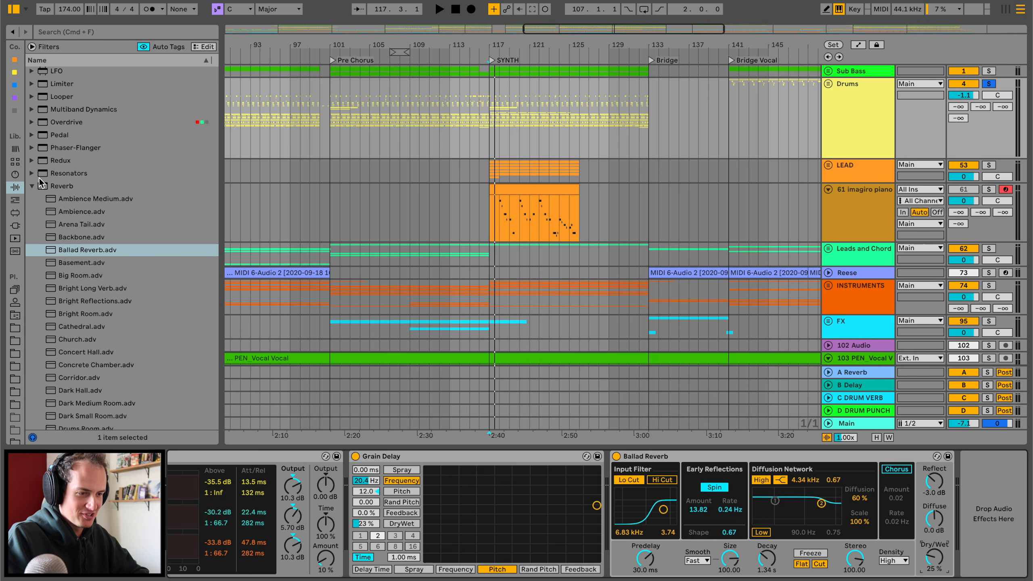
# - Collapse the Reverb presets in the browser and add a Saturator after the Ballad Reverb on the Drums group
pyautogui.click(41, 185)
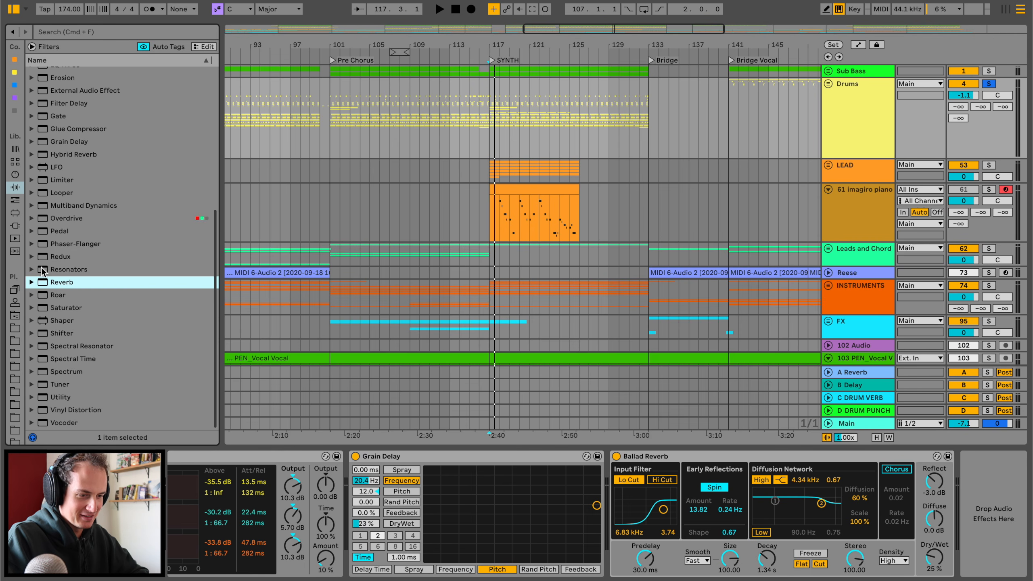
pyautogui.click(70, 308)
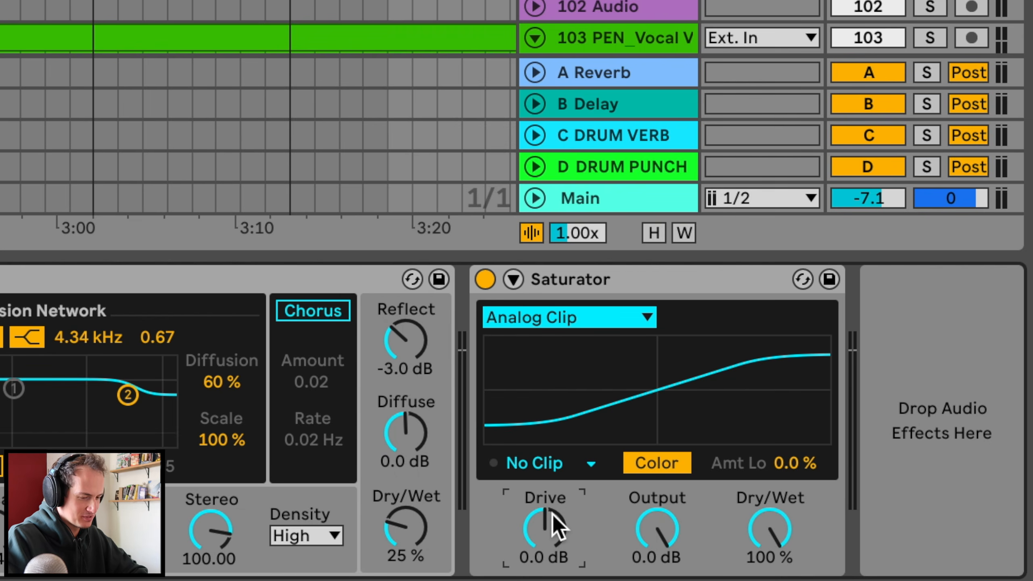
# - Set the Saturator's Drive to 3.0 dB and group all the Drums effects into one Audio Effect Rack
pyautogui.write('3')
pyautogui.press('Return')
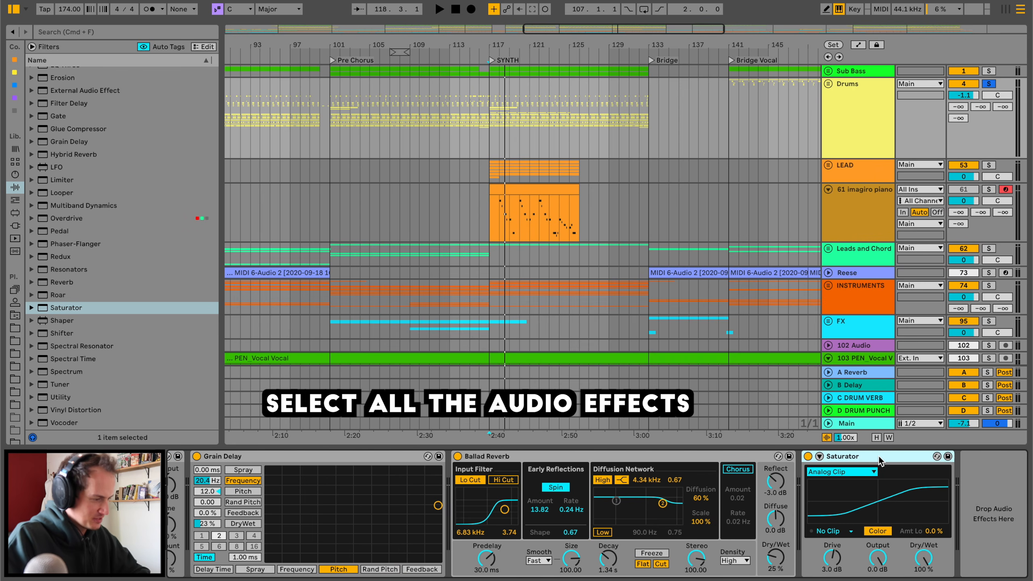
pyautogui.press('super+a')
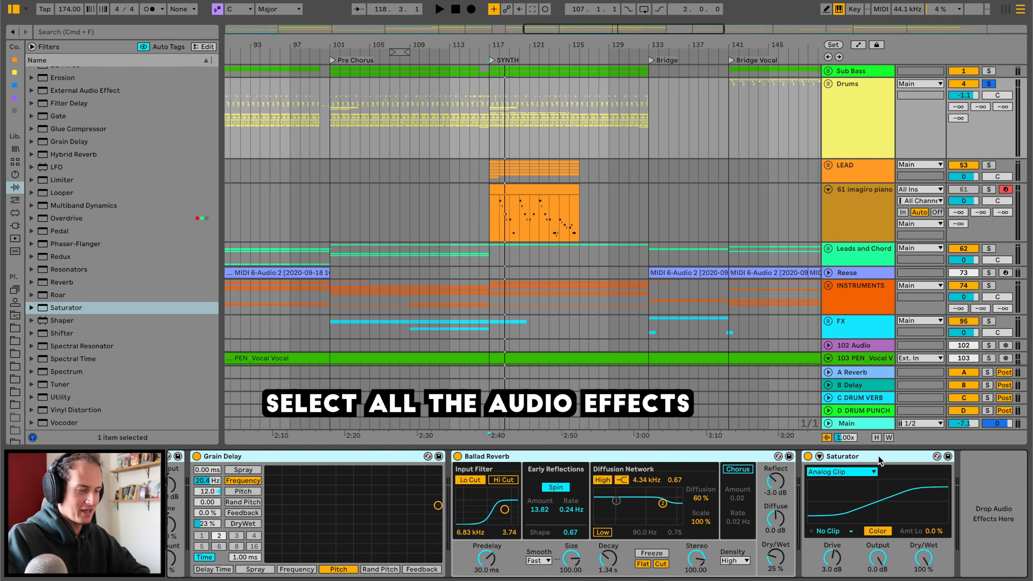
pyautogui.press('super+g')
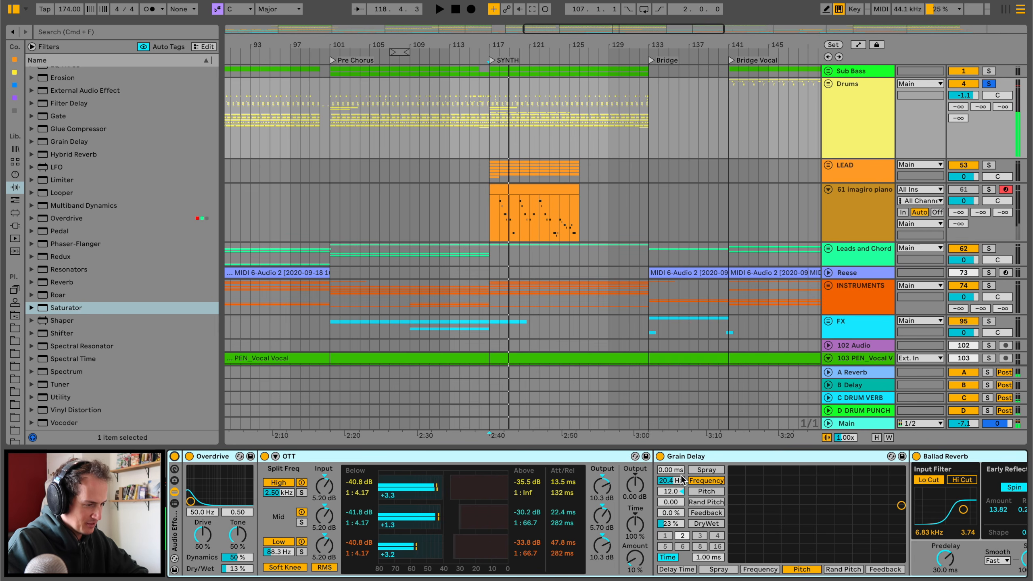
# - Audition the soloed drums and set the Grain Delay's Frequency to 26.8 Hz and DryWet to 16%
pyautogui.press('space')
pyautogui.press('space')
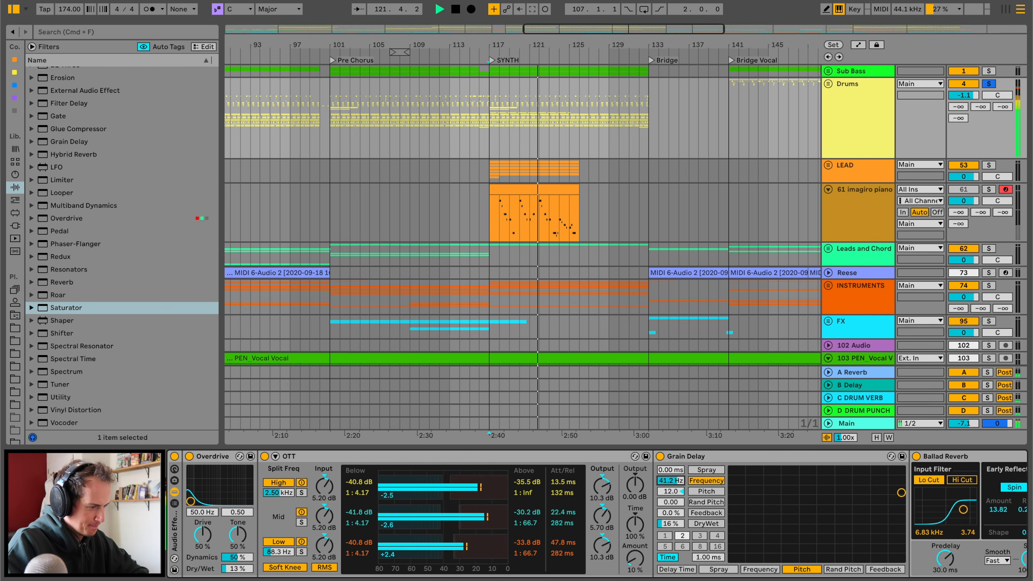
pyautogui.moveTo(672, 481); pyautogui.dragTo(672, 484)
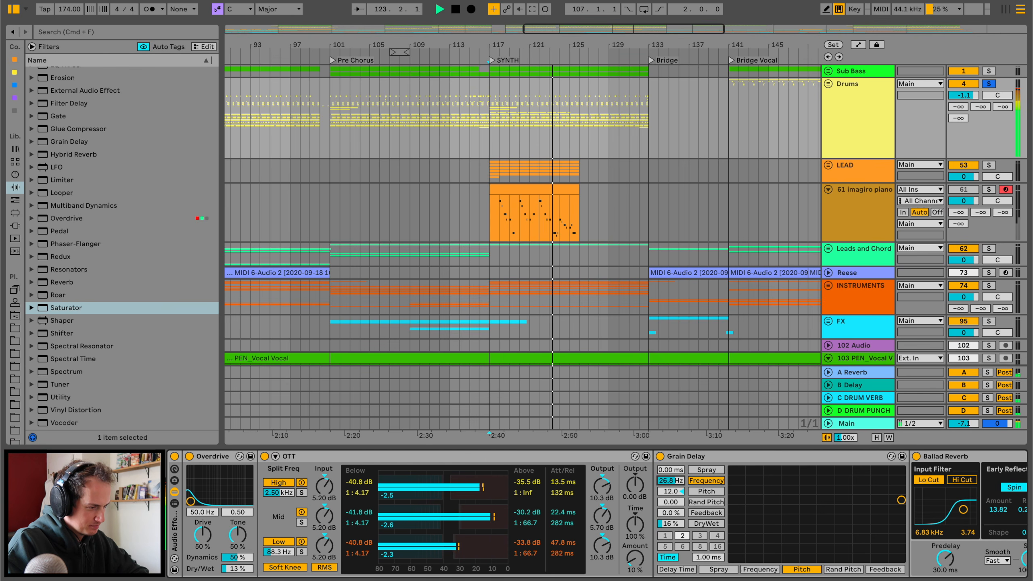
pyautogui.press('space')
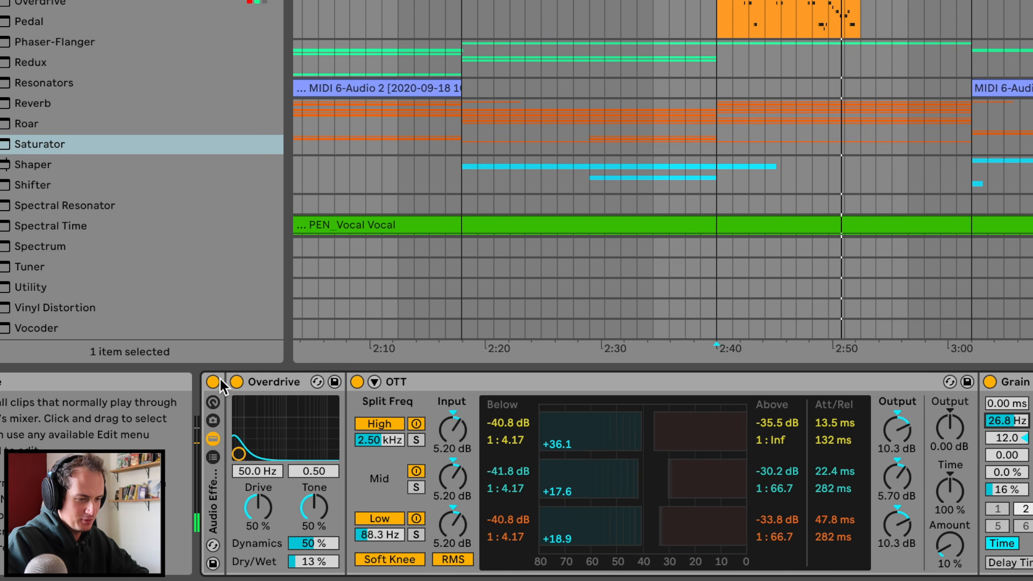
# - Play the soloed drums and compare the sound with the whole effect rack bypassed and active
pyautogui.press('space')
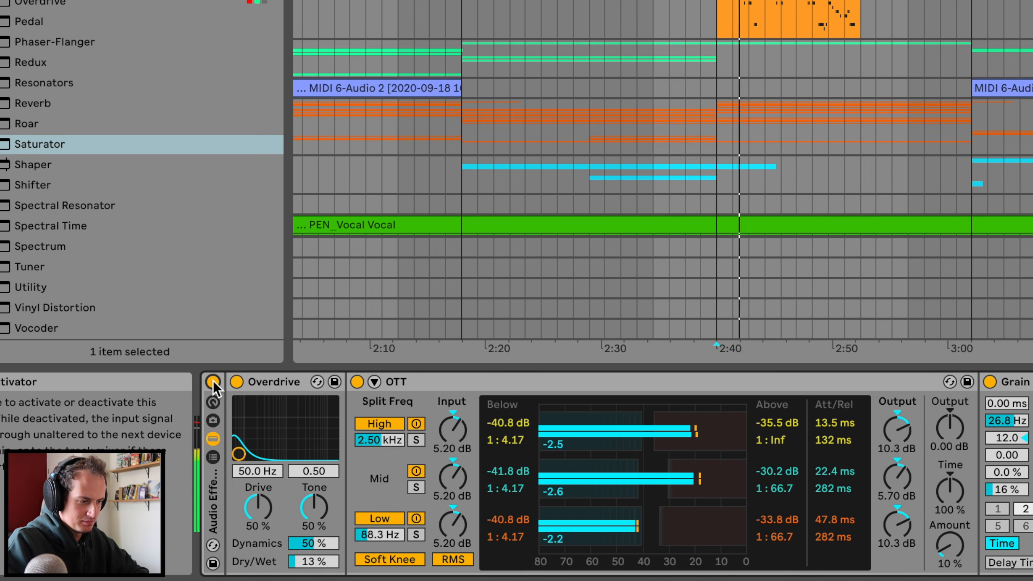
pyautogui.click(213, 382)
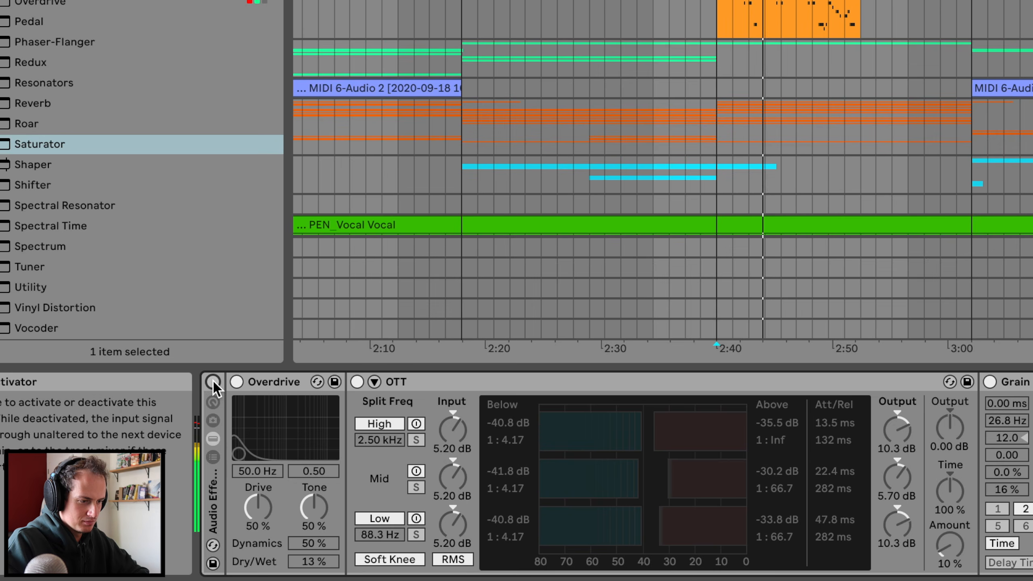
pyautogui.click(212, 382)
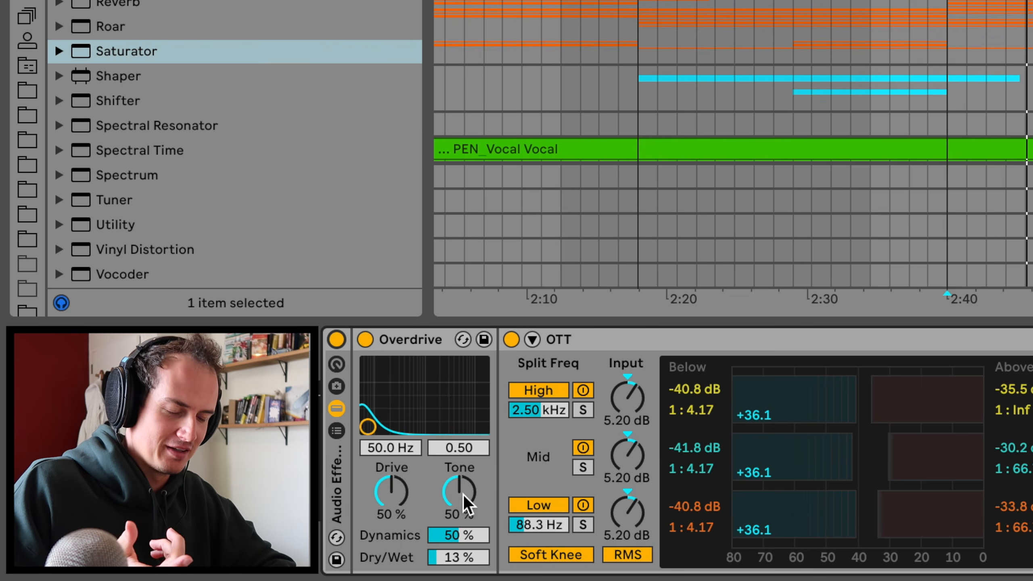
pyautogui.hscroll(9, 421, 474)
pyautogui.hscroll(5, 422, 474)
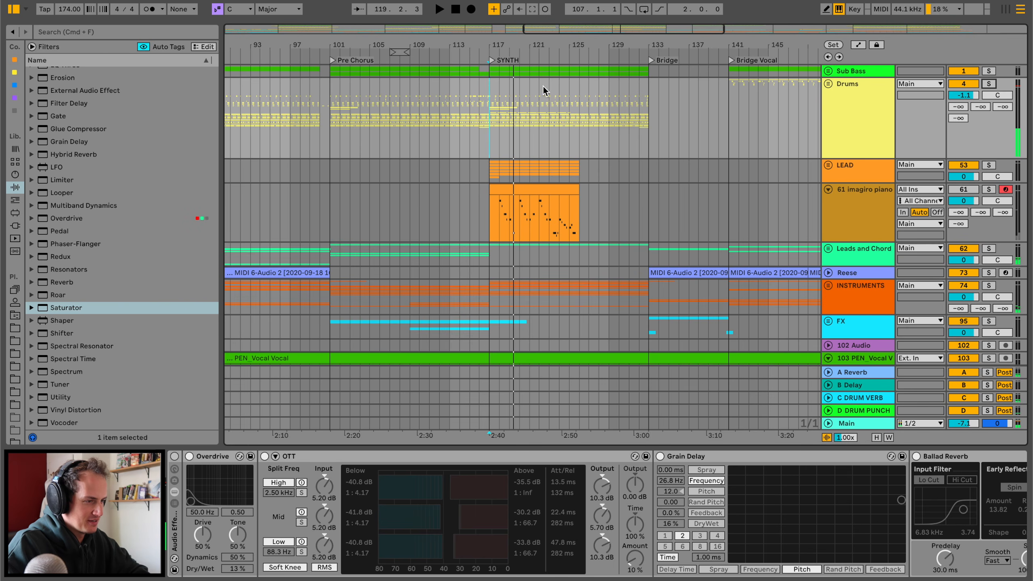
# - Play the SYNTH section with all tracks audible and compare the Drums effect rack off and on
pyautogui.press('space')
pyautogui.press('space')
pyautogui.moveTo(528, 46); pyautogui.dragTo(529, 88)
pyautogui.click(175, 456)
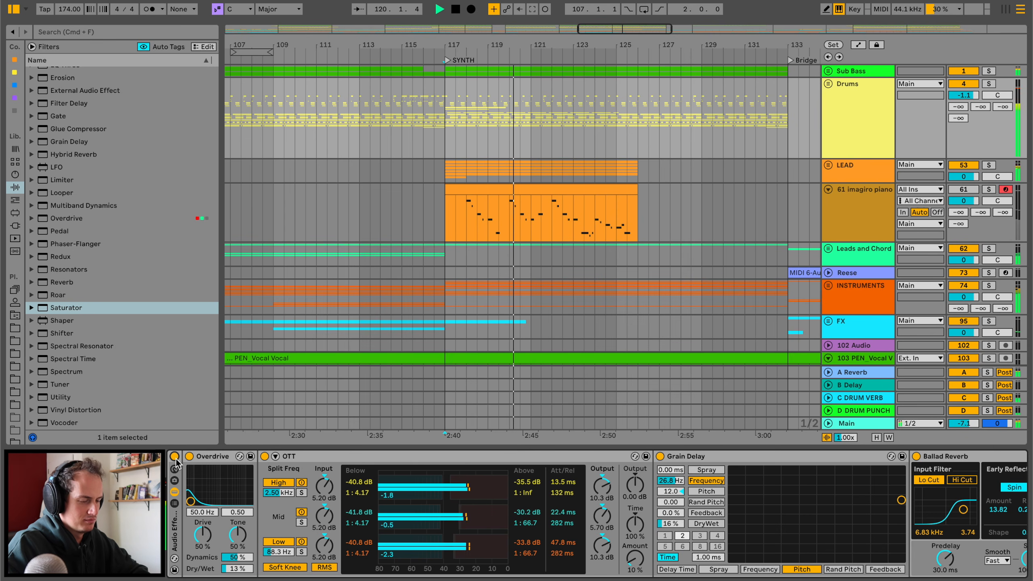
pyautogui.click(175, 457)
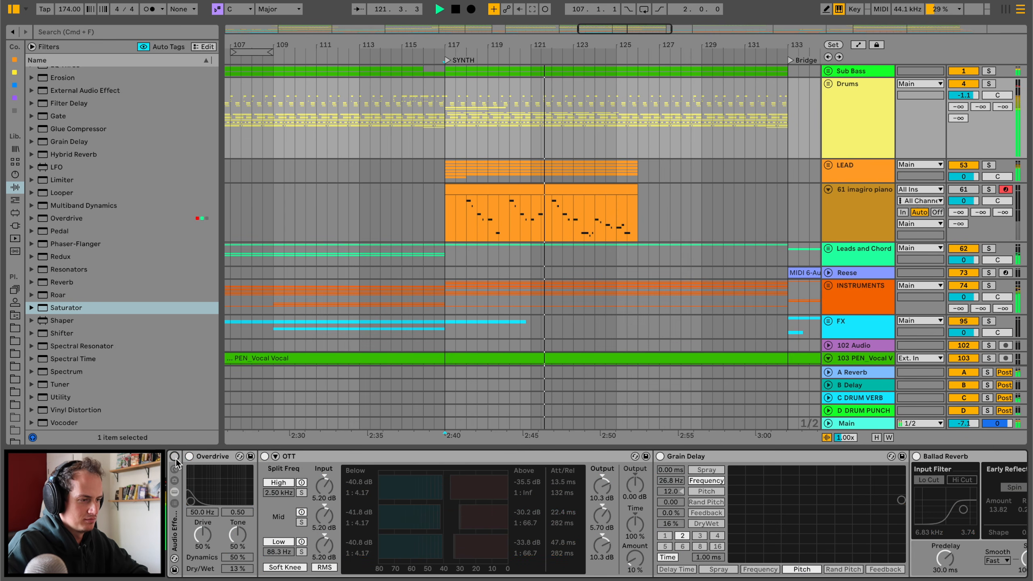
pyautogui.click(175, 457)
pyautogui.press('space')
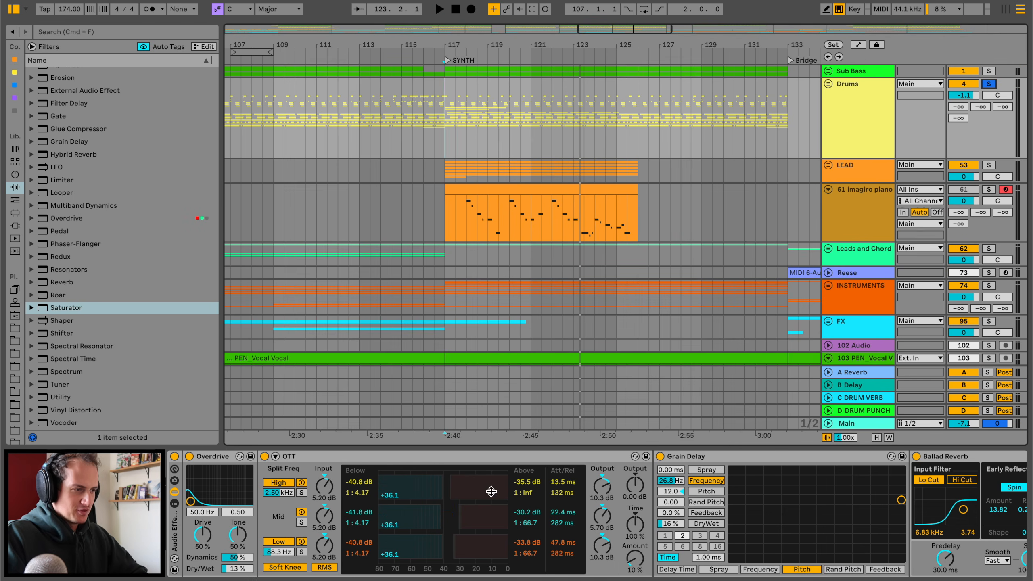
# - Lower the Saturator's Output to -2.0 dB at the end of the Drums rack and play the drums
pyautogui.hscroll(10, 379, 512)
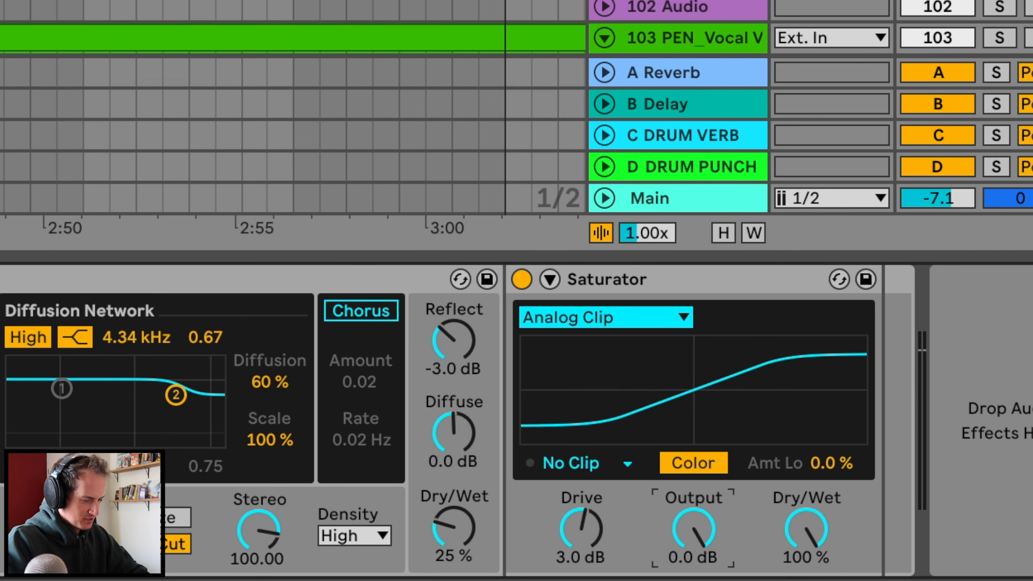
pyautogui.moveTo(867, 550); pyautogui.dragTo(866, 556)
pyautogui.press('space')
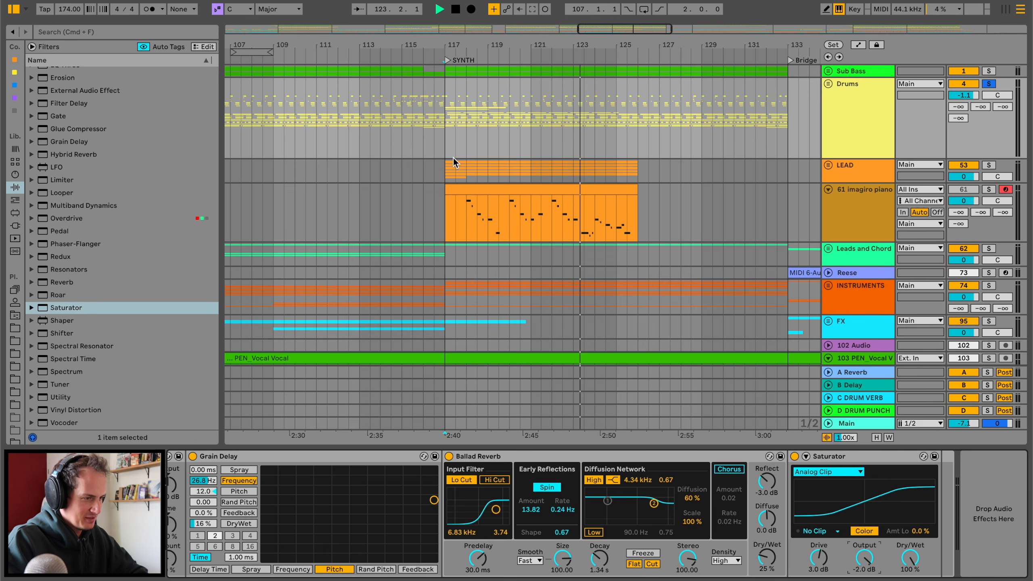
# - Check the level difference of the drums by bypassing and re-enabling the effect rack during playback
pyautogui.hscroll(-10, 574, 517)
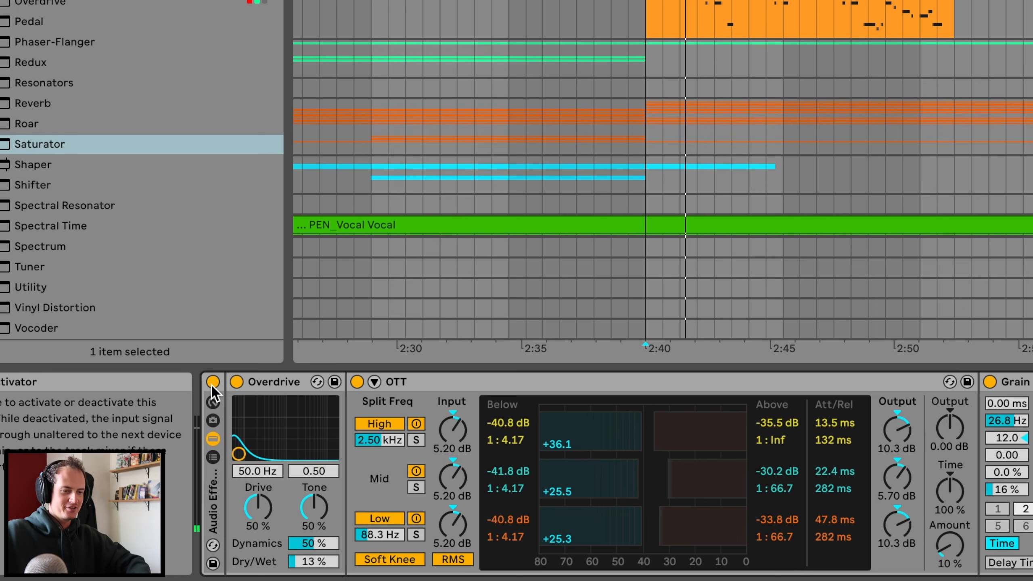
pyautogui.click(174, 457)
pyautogui.click(211, 384)
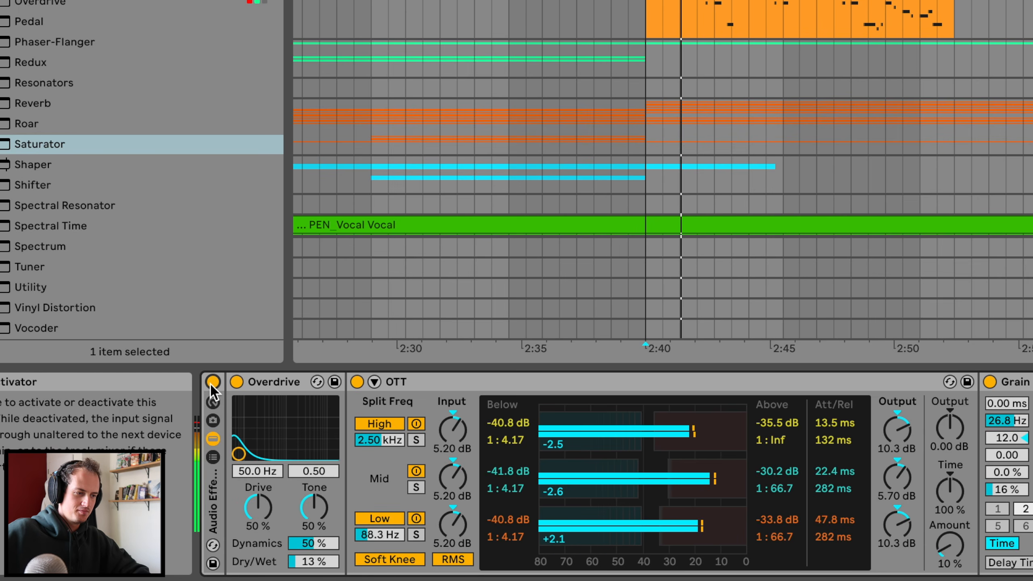
pyautogui.click(211, 384)
pyautogui.click(211, 384)
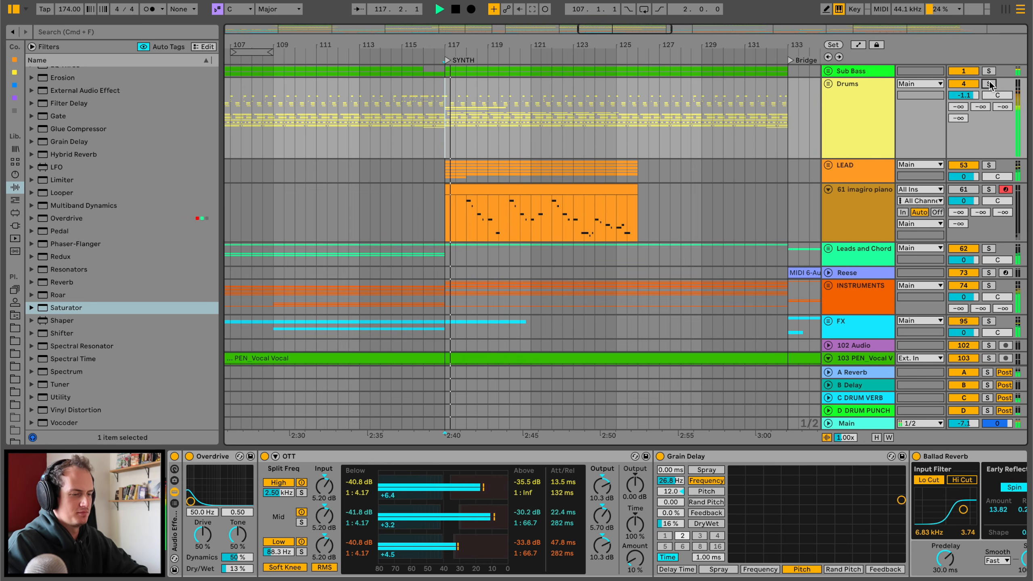
# - Set the Saturator's Output to -1.0 dB while comparing the Drums rack off and on in the full mix
pyautogui.click(175, 457)
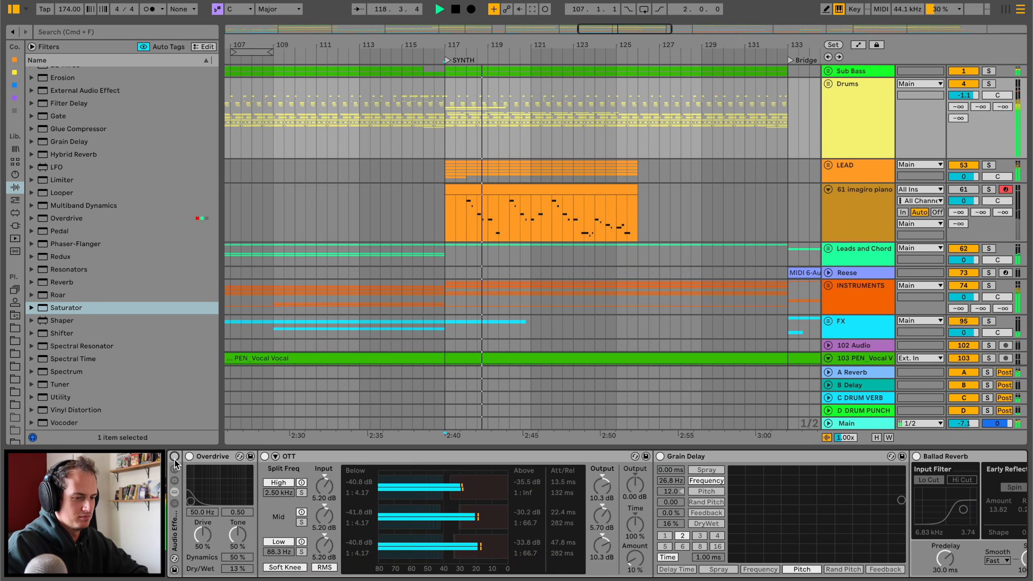
pyautogui.click(174, 456)
pyautogui.hscroll(10, 692, 529)
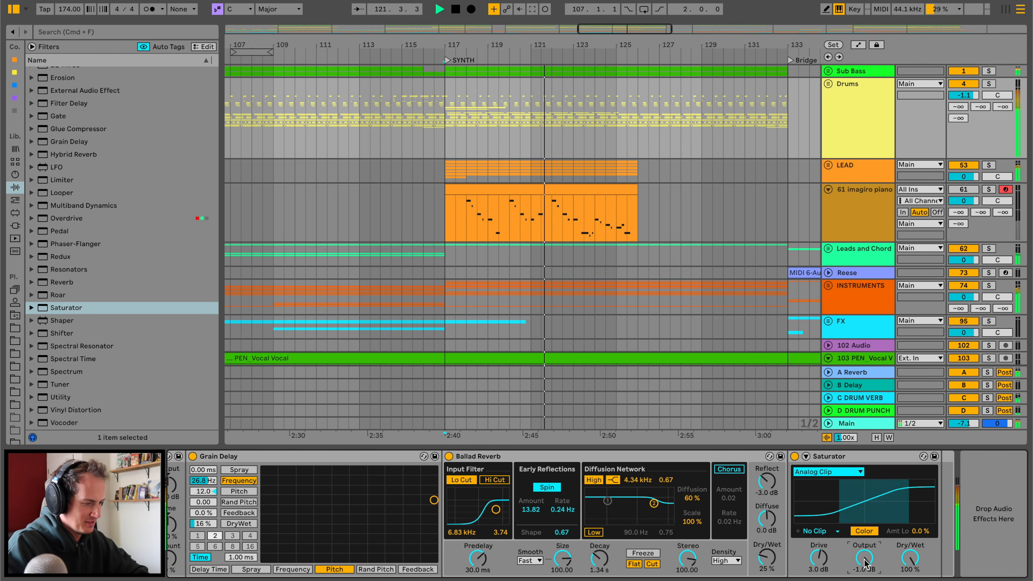
pyautogui.hscroll(-10, 865, 564)
pyautogui.click(174, 456)
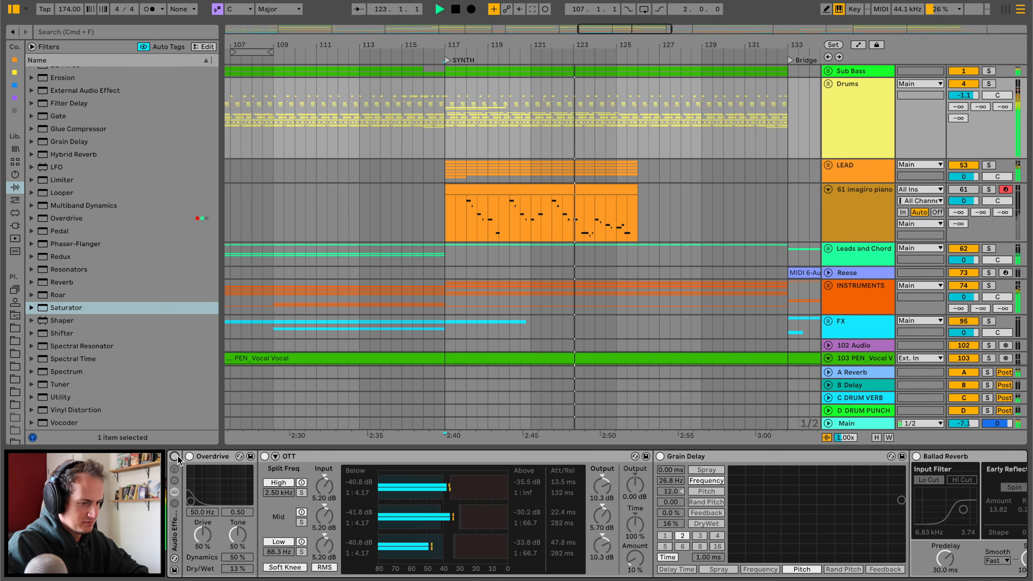
pyautogui.click(175, 456)
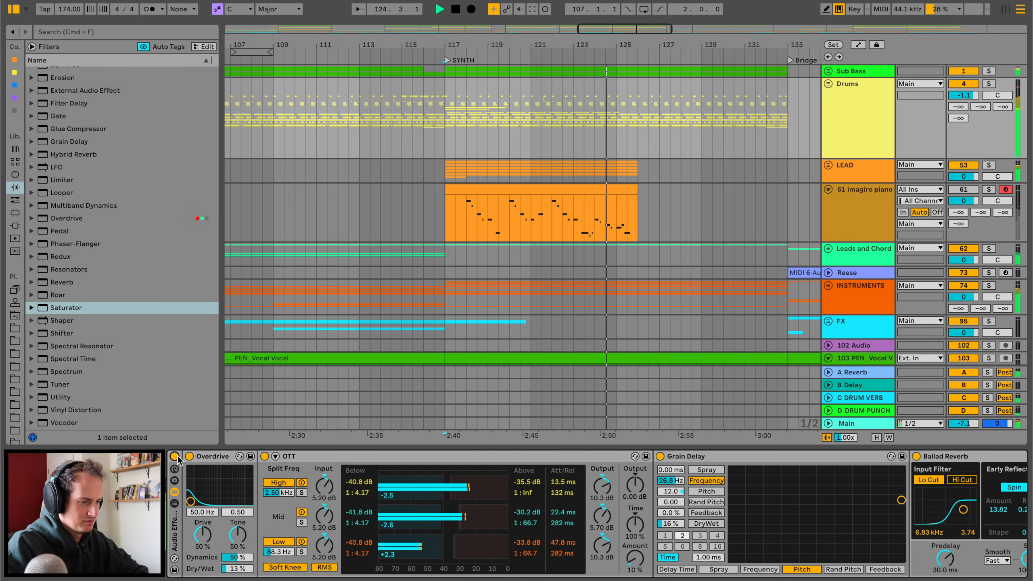
# - Copy the Audio Effect Rack from the Drums group onto the LEAD group
pyautogui.click(876, 103)
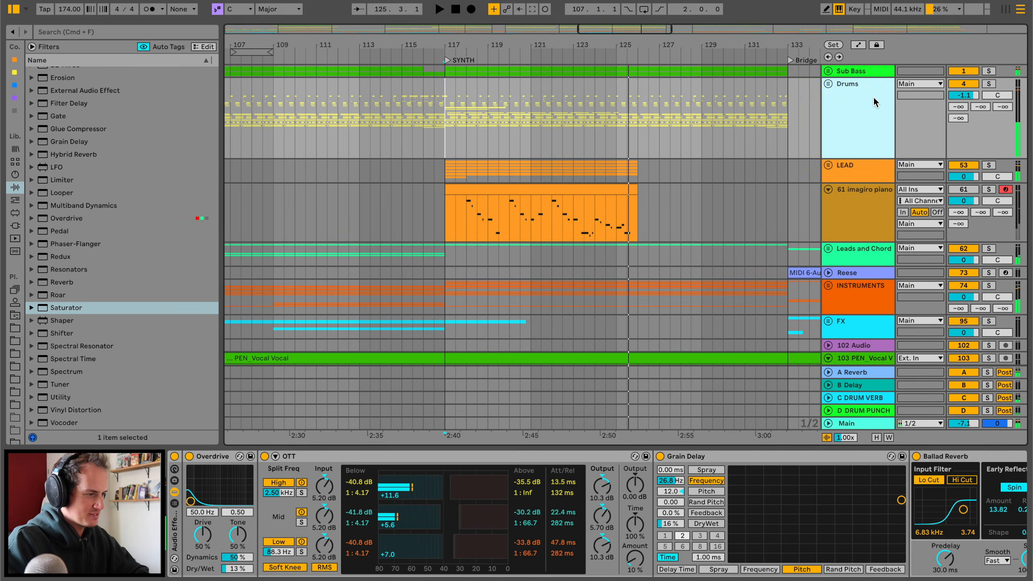
pyautogui.click(178, 544)
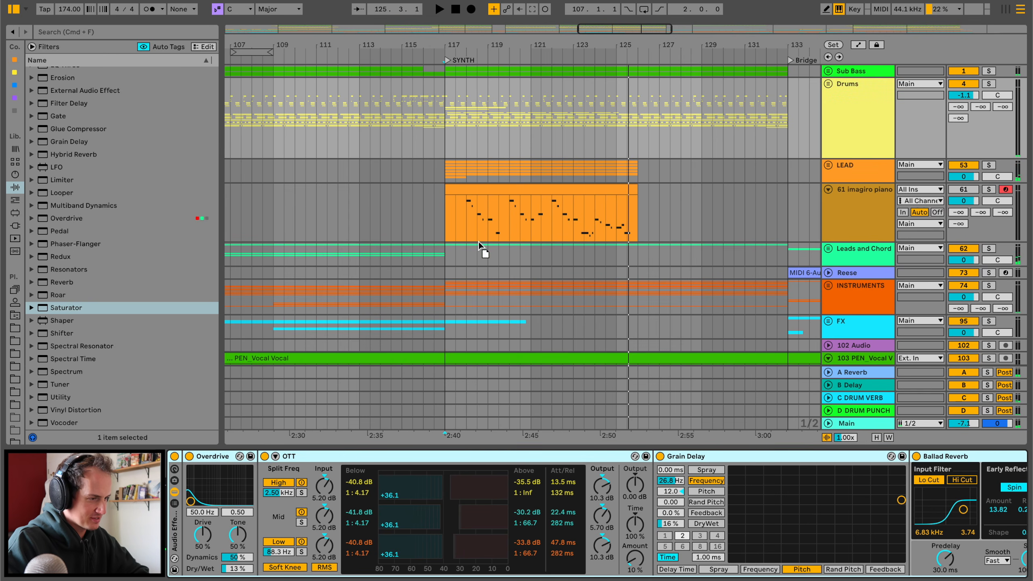
pyautogui.click(445, 166)
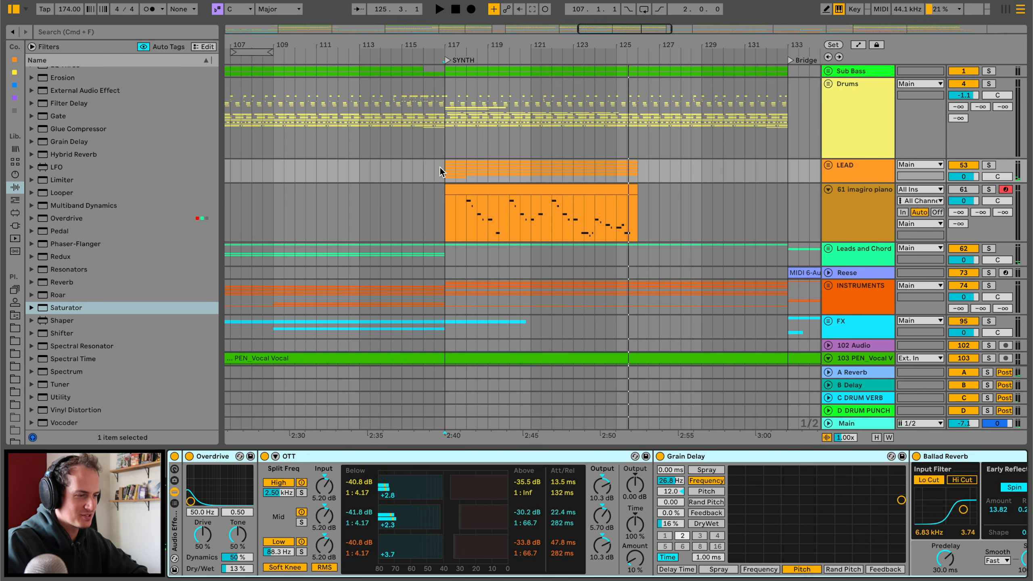
# - Solo the LEAD group and set its OTT Amount to 25% and Grain Delay DryWet to 44% and Frequency to 3.64 Hz
pyautogui.click(989, 165)
pyautogui.press('space')
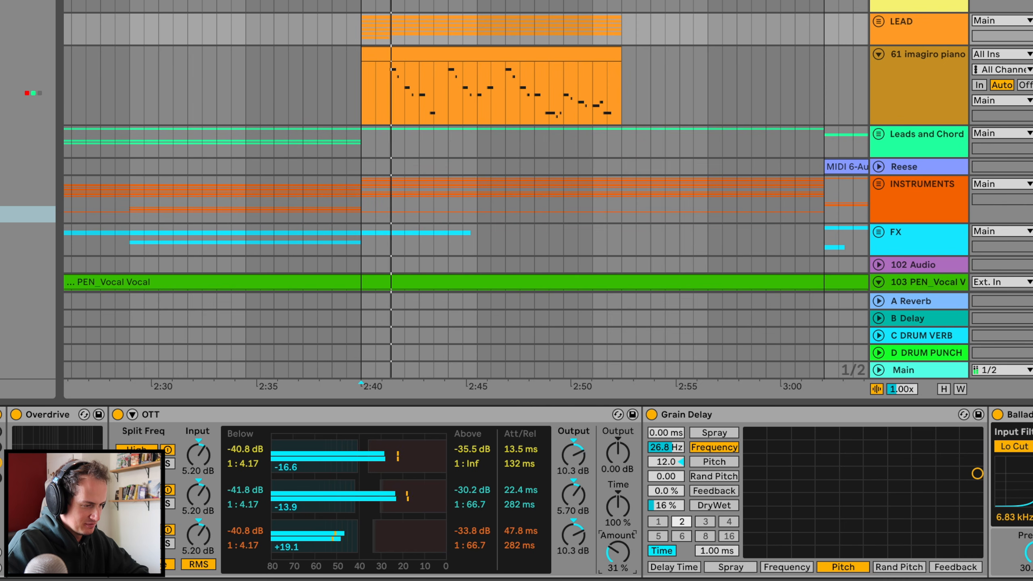
pyautogui.moveTo(674, 503); pyautogui.dragTo(676, 509)
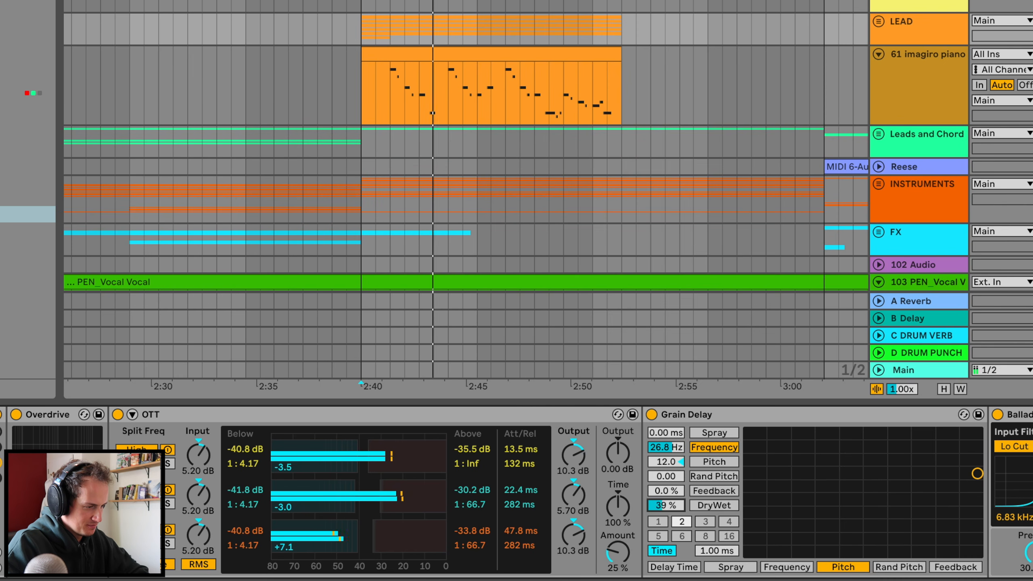
pyautogui.moveTo(977, 473); pyautogui.dragTo(977, 521)
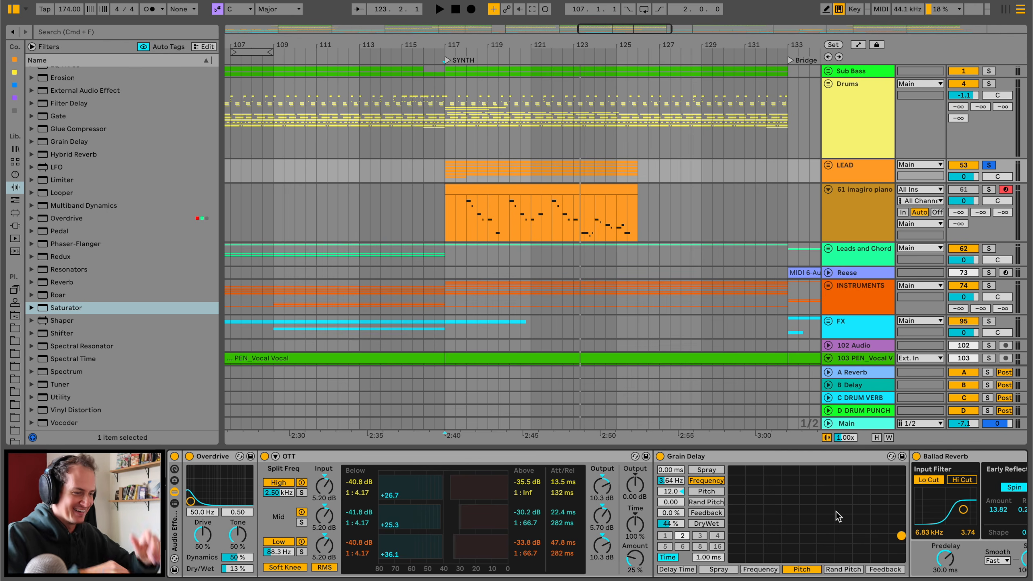
# - Play the soloed lead and set its Grain Delay's DryWet to 40%
pyautogui.press('space')
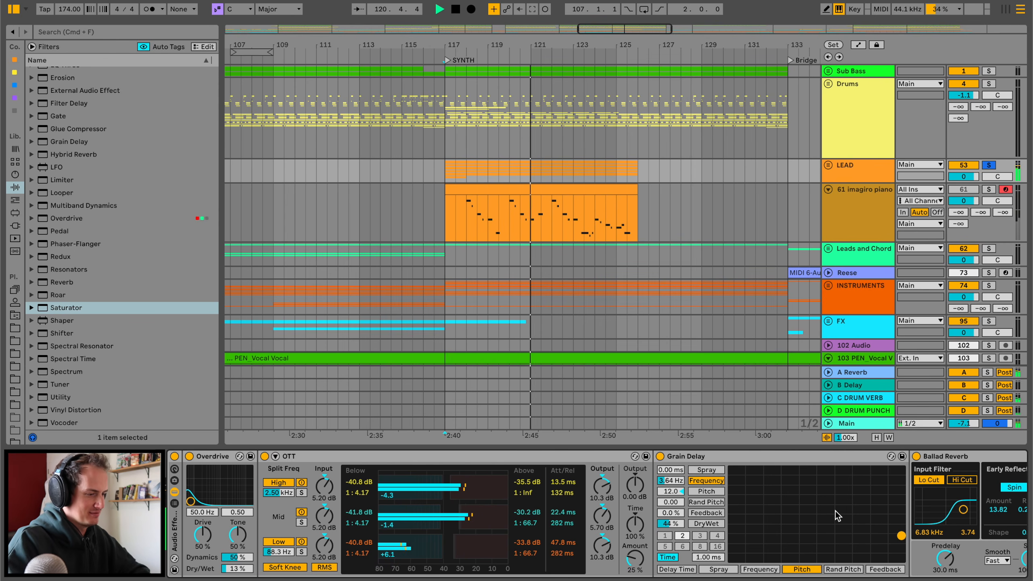
pyautogui.moveTo(674, 522); pyautogui.dragTo(673, 497)
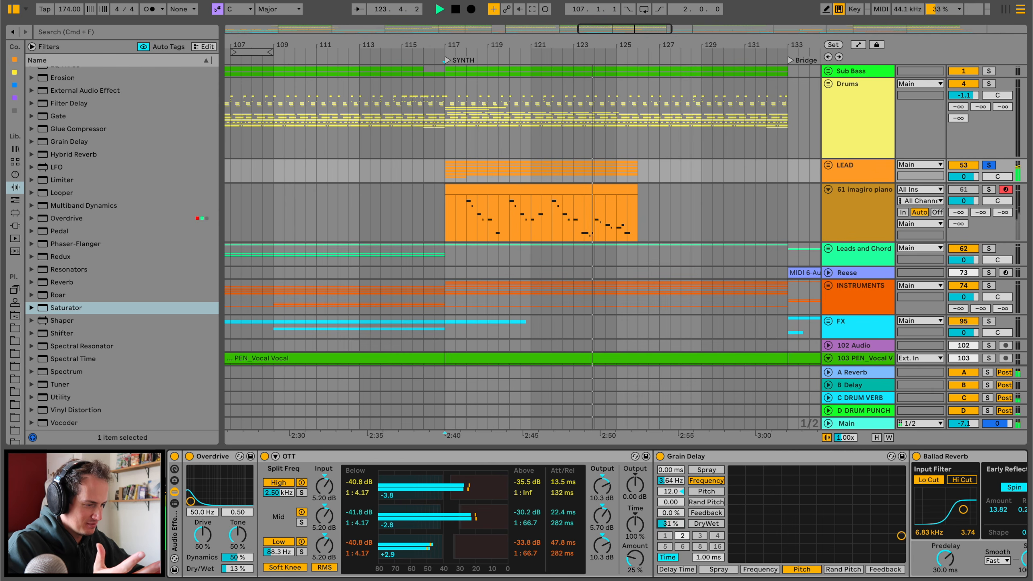
pyautogui.moveTo(674, 522); pyautogui.dragTo(674, 534)
# - Audition the lead with the Ballad Reverb off and on, and set the Overdrive's Dry/Wet to 27%
pyautogui.hscroll(10, 674, 522)
pyautogui.press('space')
pyautogui.press('space')
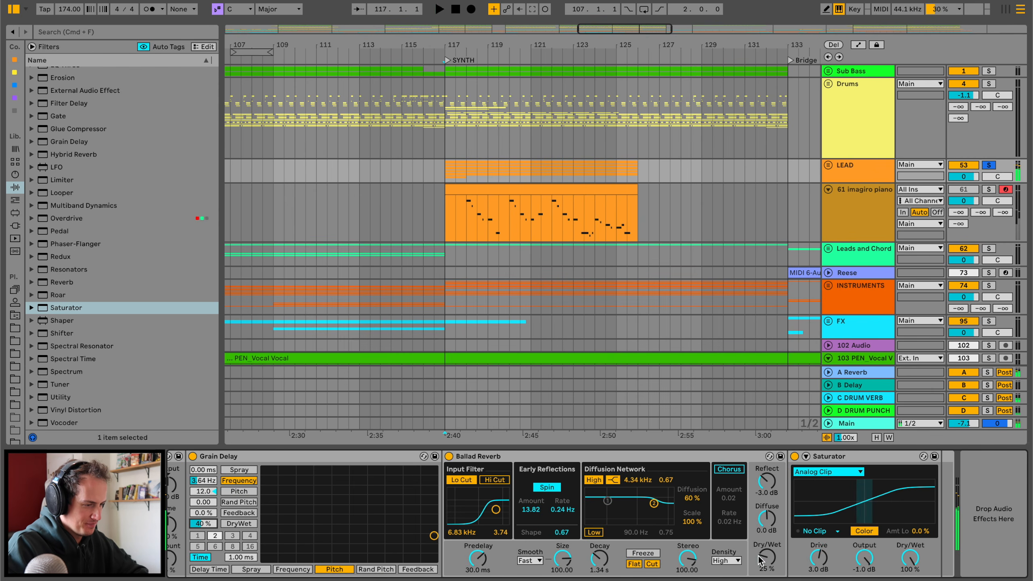
pyautogui.click(448, 457)
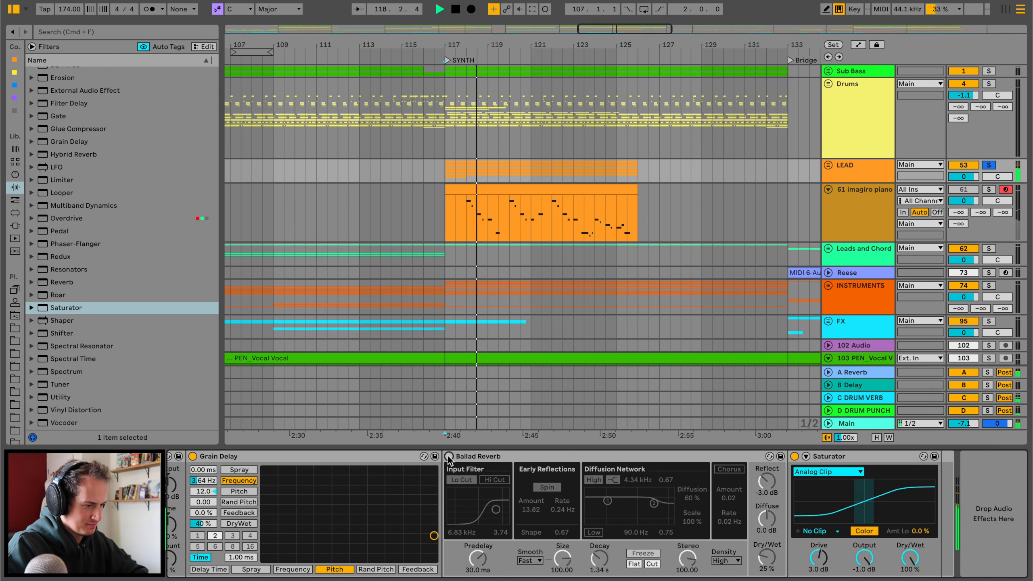
pyautogui.click(448, 456)
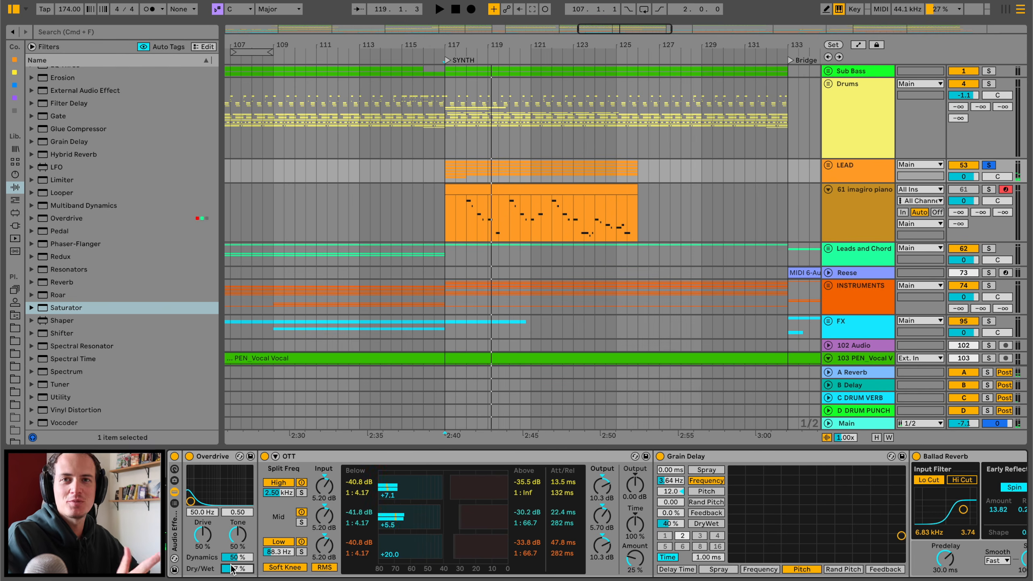
# - Unsolo the LEAD group and compare its effect rack off and on in the full mix
pyautogui.press('space')
pyautogui.click(989, 165)
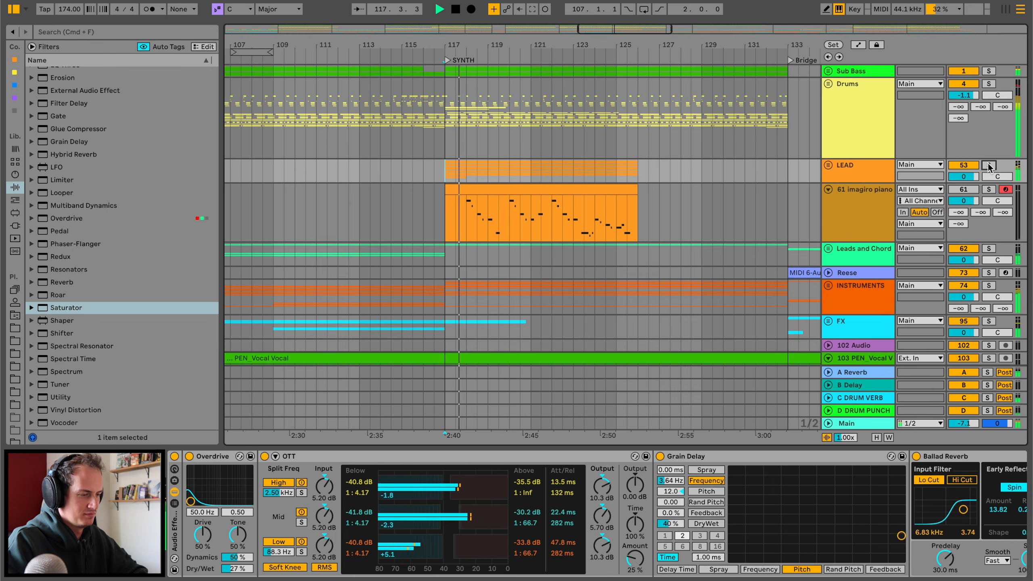
pyautogui.click(175, 457)
pyautogui.click(174, 456)
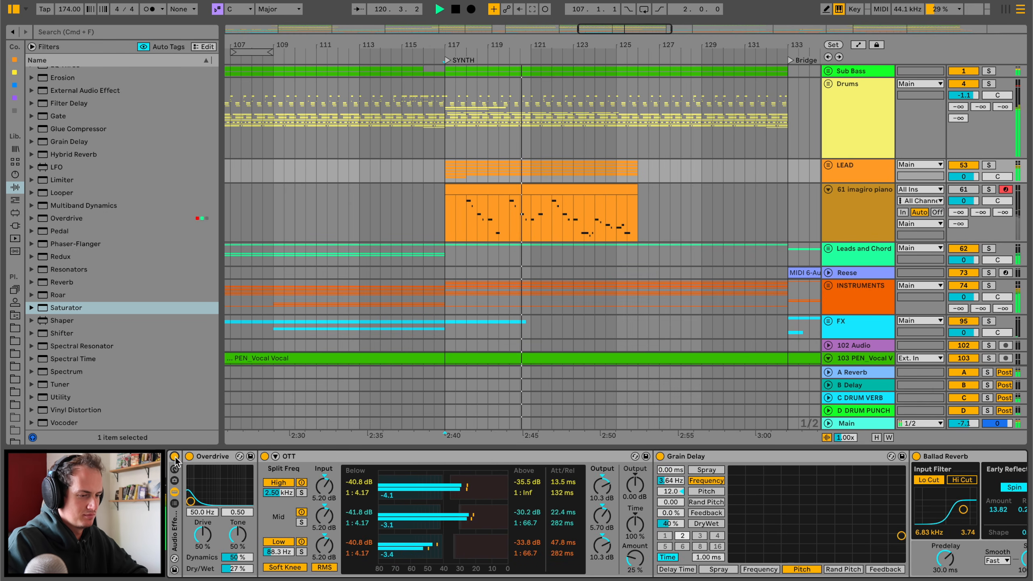
# - Set the LEAD rack's Saturator Output to -1.4 dB and compare the whole rack off and on
pyautogui.hscroll(5, 638, 527)
pyautogui.hscroll(6, 638, 527)
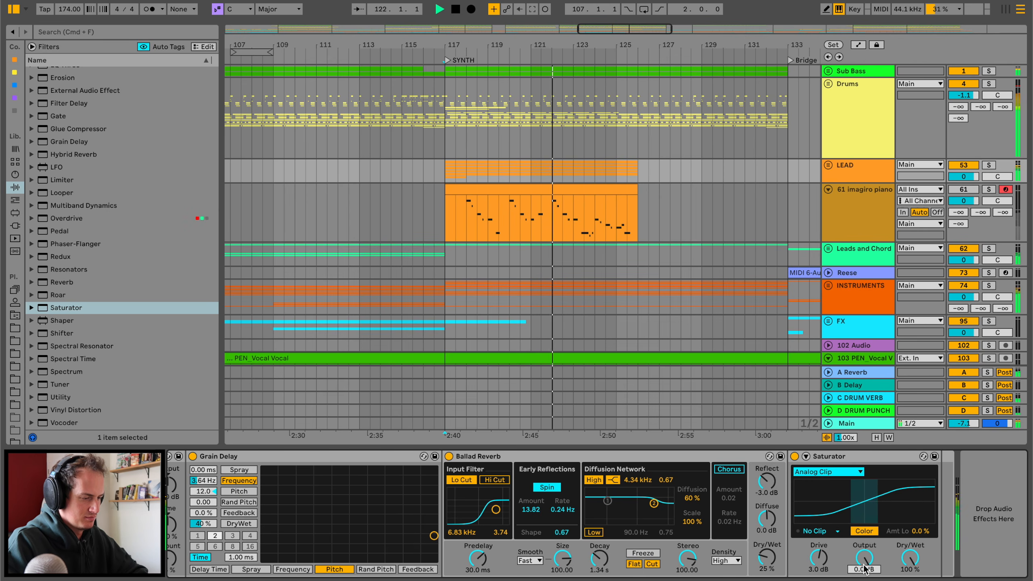
pyautogui.hscroll(-10, 328, 503)
pyautogui.hscroll(-3, 329, 503)
pyautogui.click(174, 456)
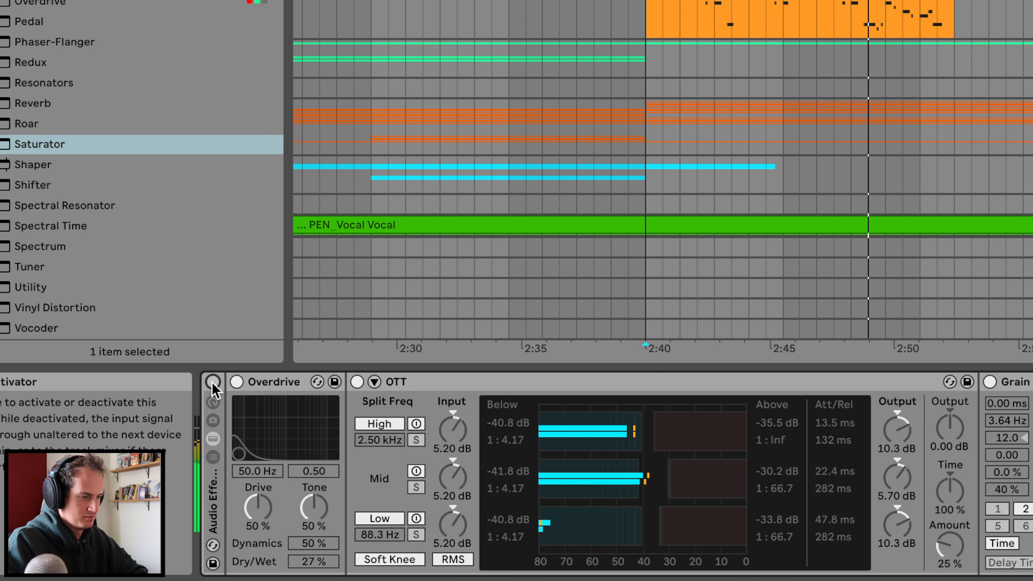
pyautogui.click(212, 382)
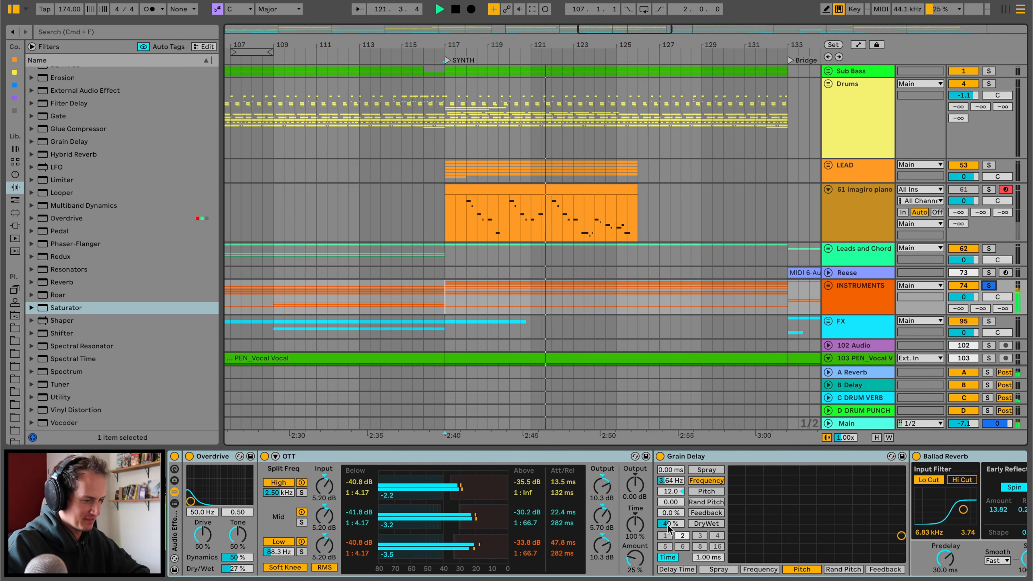
# - Set the Grain Delay's DryWet to 16% on the soloed INSTRUMENTS group and compare its effect rack off and on
pyautogui.moveTo(669, 529); pyautogui.dragTo(669, 536)
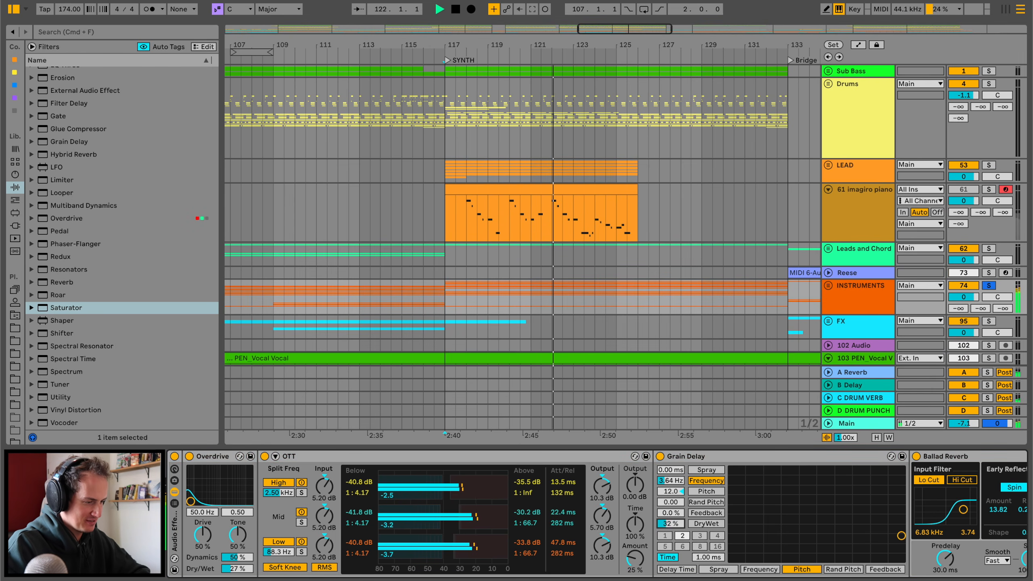
pyautogui.click(173, 455)
pyautogui.click(174, 455)
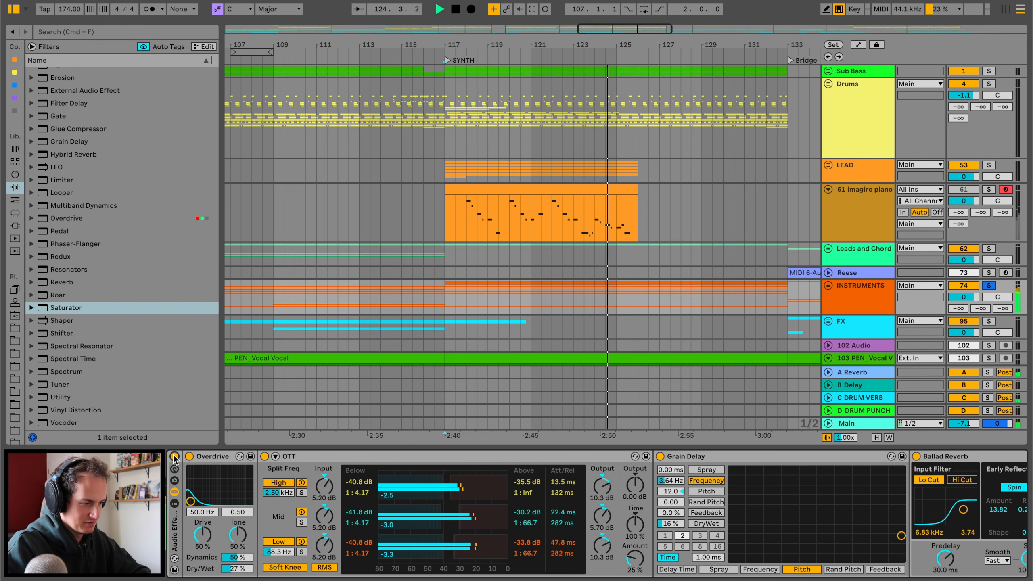
pyautogui.click(173, 456)
pyautogui.click(174, 456)
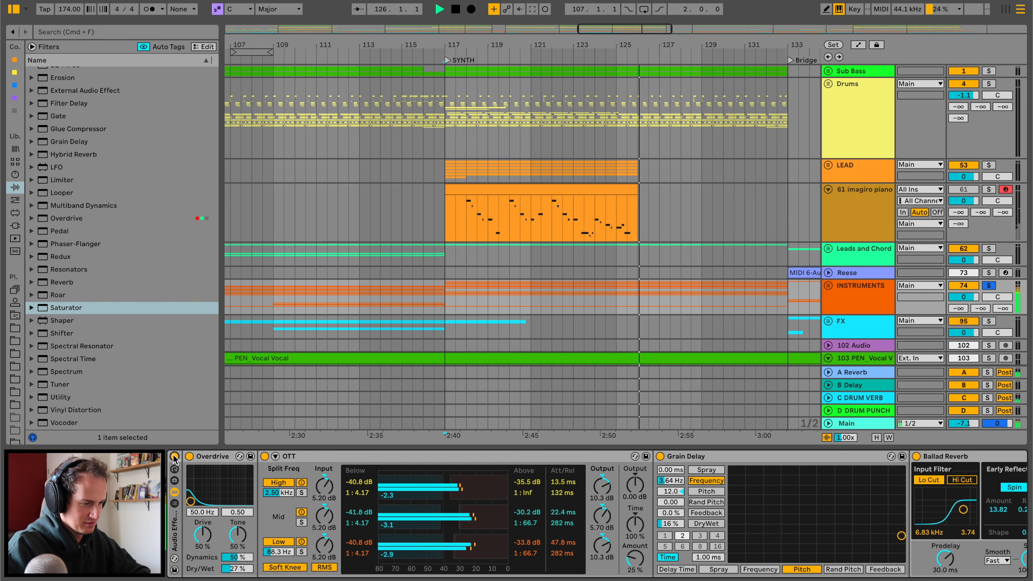
# - Collapse the EQ Eight ahead of the INSTRUMENTS rack and audition the soloed group with the rack off and on
pyautogui.hscroll(10, 385, 498)
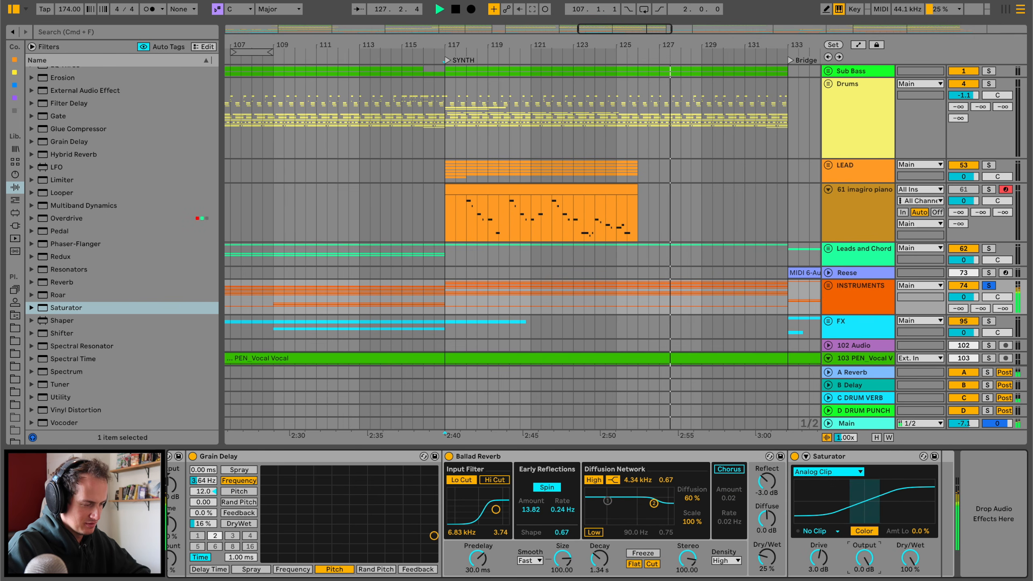
pyautogui.hscroll(-10, 597, 514)
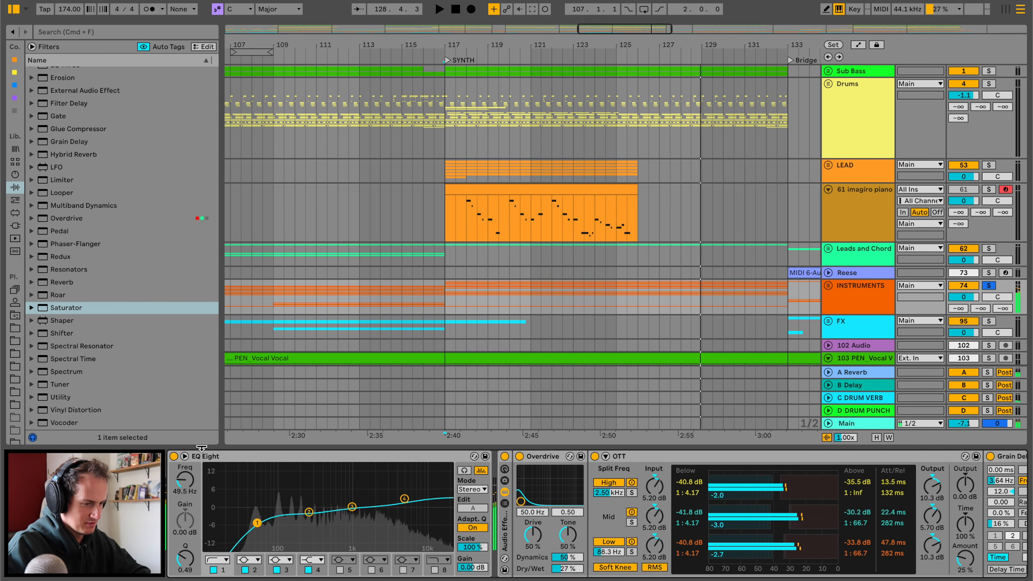
pyautogui.press('space')
pyautogui.press('space')
pyautogui.doubleClick(360, 452)
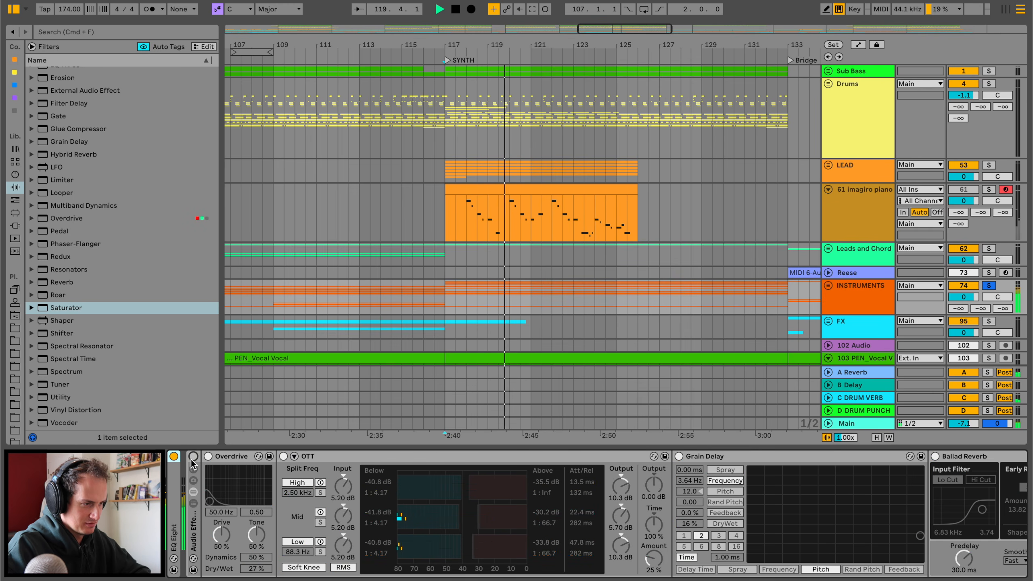
pyautogui.press('space')
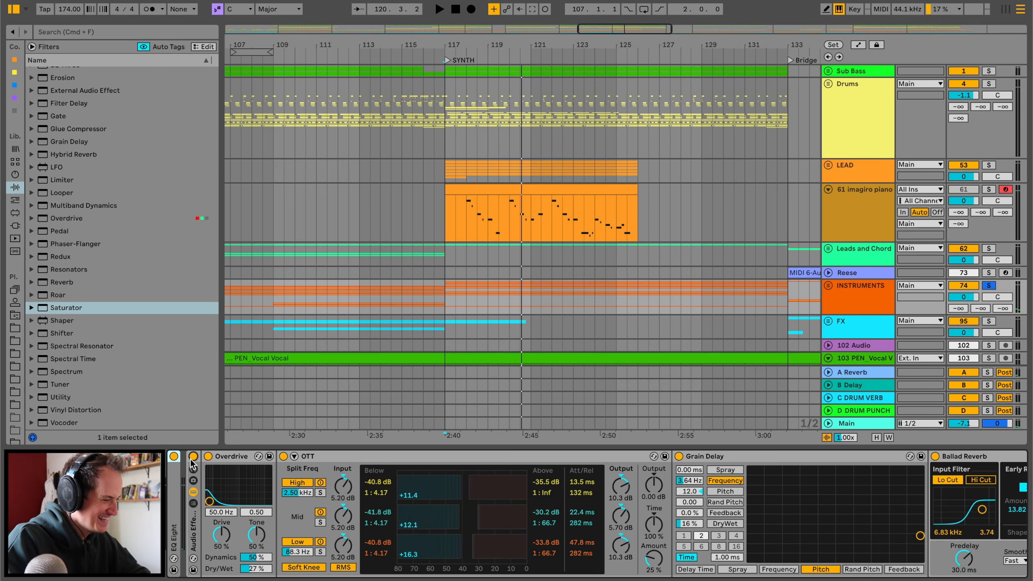
# - Unsolo the INSTRUMENTS group and compare its effect rack off and on during playback
pyautogui.press('space')
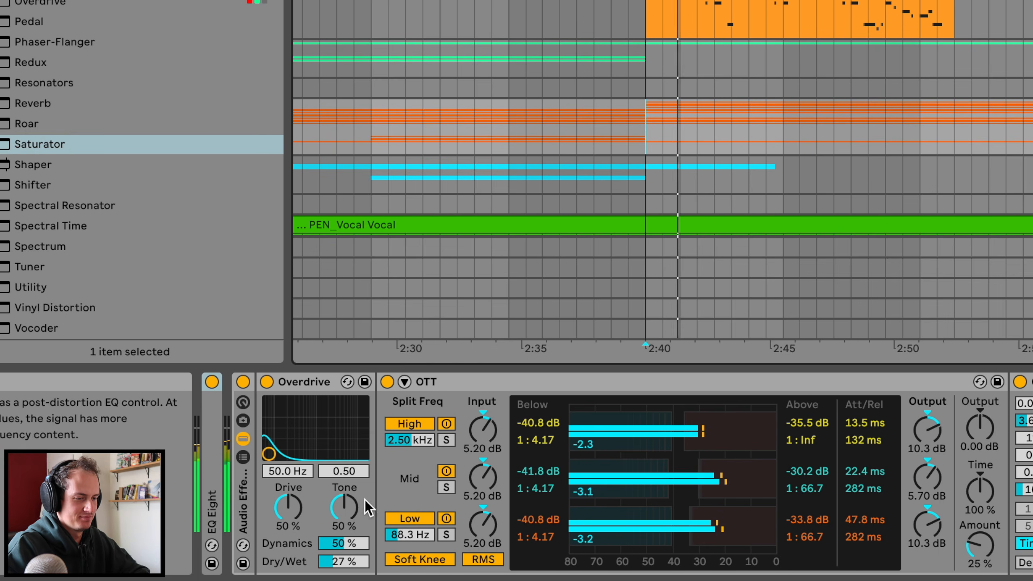
pyautogui.click(246, 383)
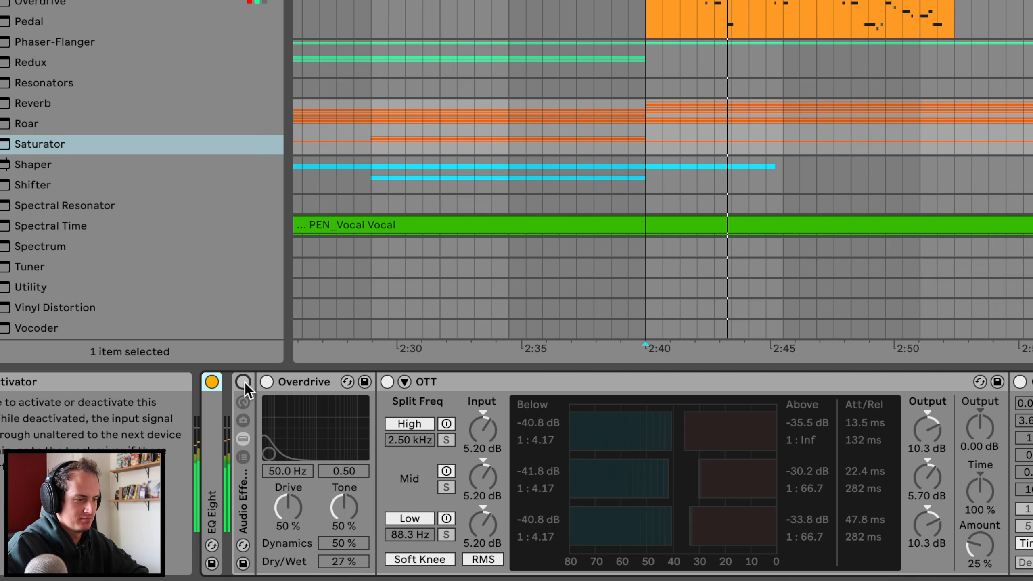
pyautogui.click(246, 383)
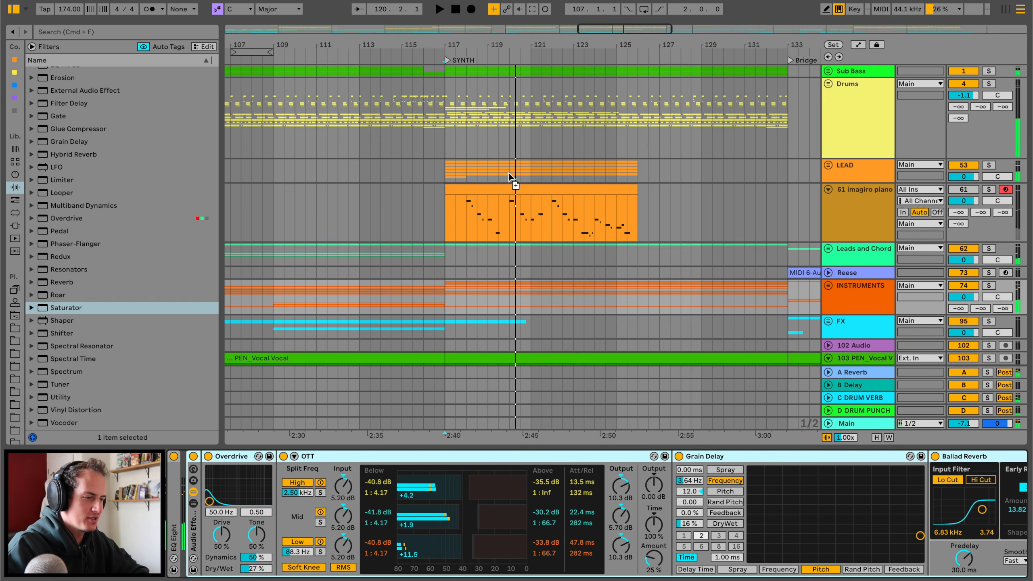
# - Play the full mix and set the LEAD group's Grain Delay DryWet to 27%
pyautogui.click(505, 168)
pyautogui.press('space')
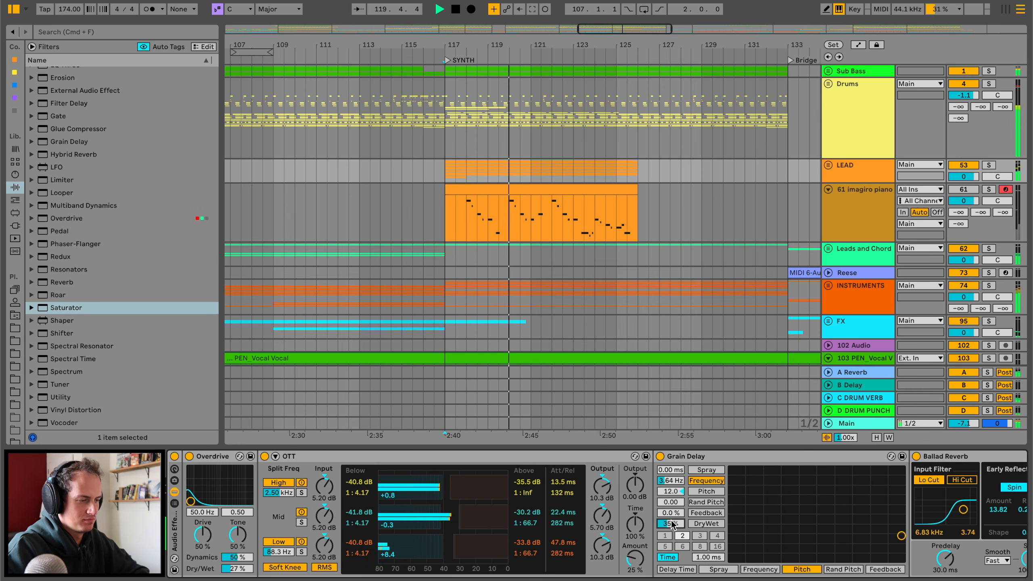
pyautogui.hscroll(10, 672, 525)
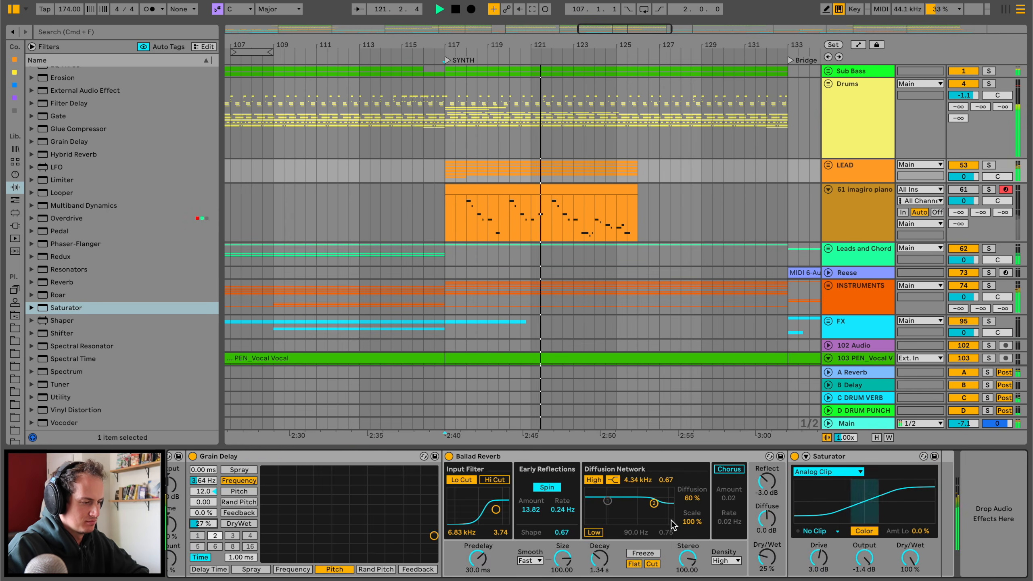
pyautogui.hscroll(-10, 449, 517)
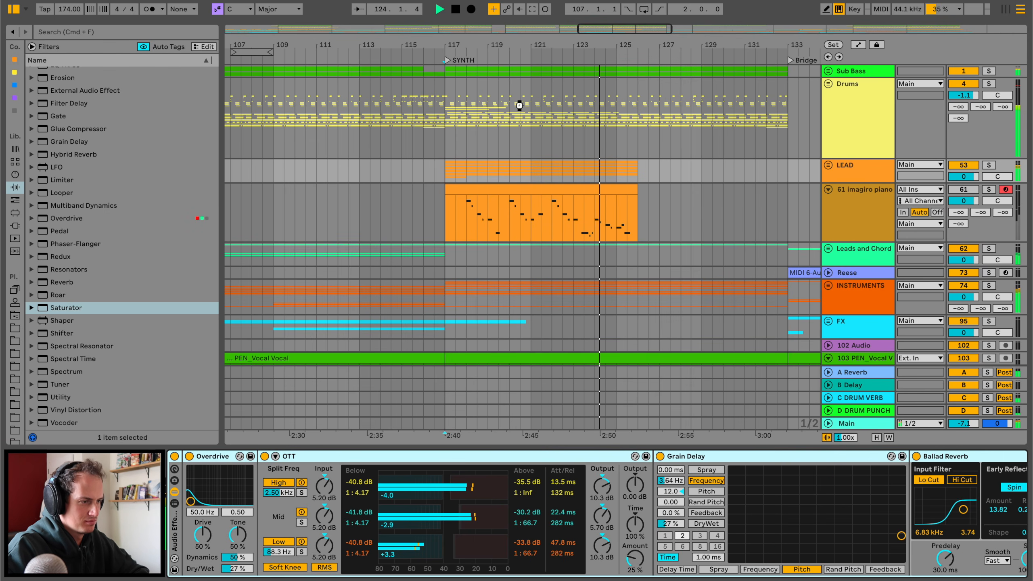
# - Set the Drums group's Overdrive Dry/Wet to 11% and its Grain Delay DryWet to 12%
pyautogui.click(436, 111)
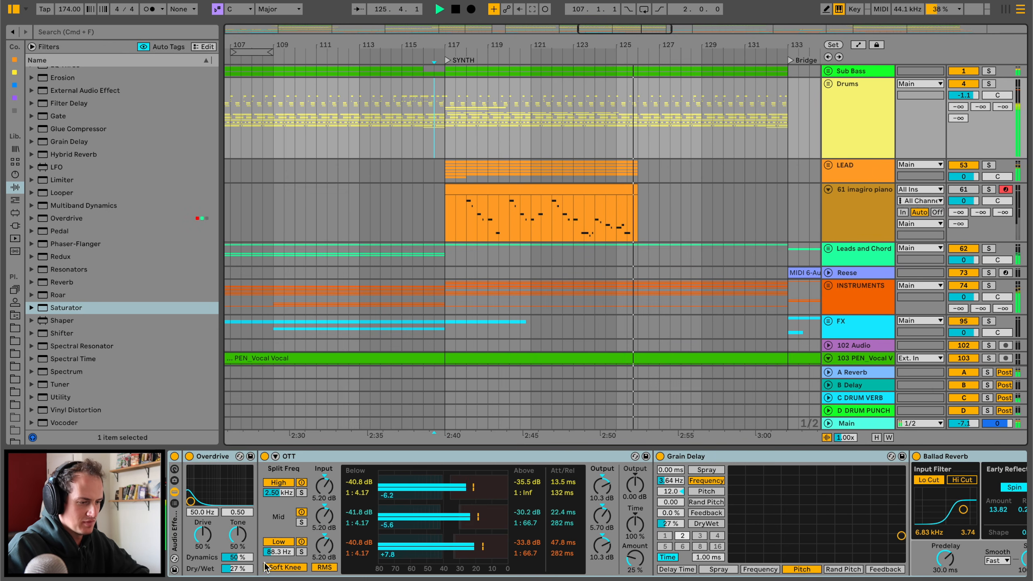
pyautogui.moveTo(231, 570); pyautogui.dragTo(232, 579)
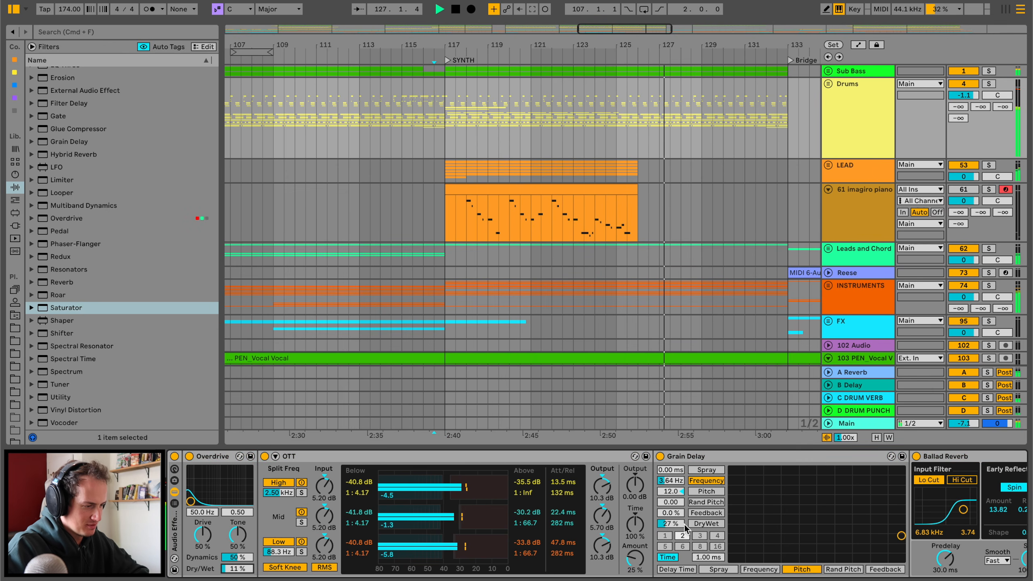
pyautogui.moveTo(672, 524); pyautogui.dragTo(672, 528)
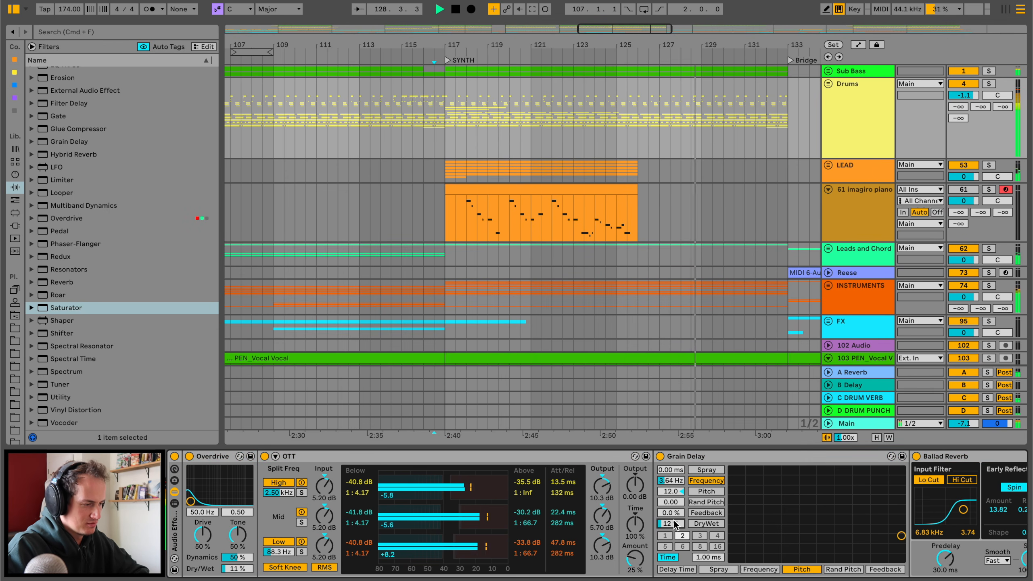
pyautogui.hscroll(10, 674, 526)
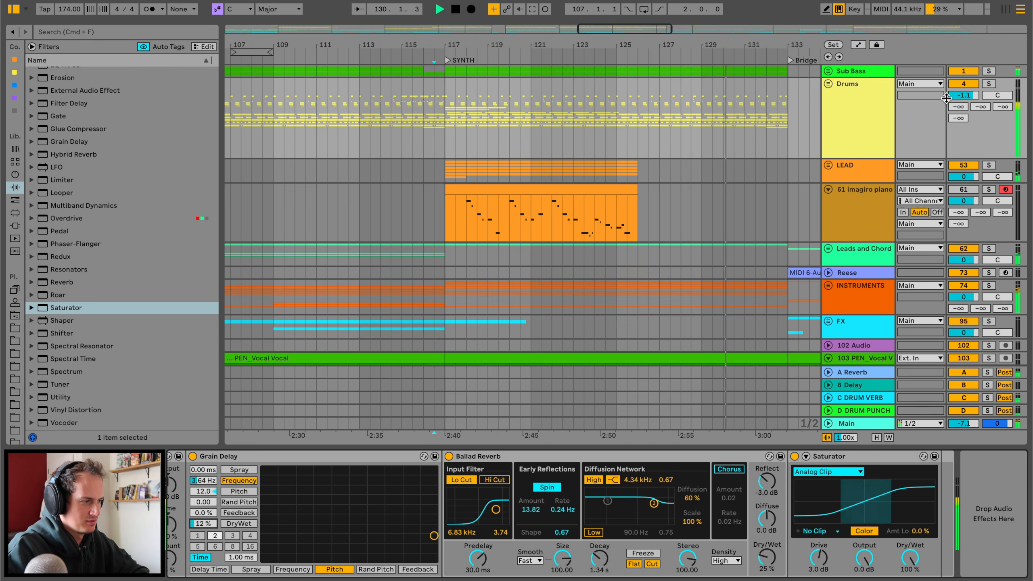
# - Copy the effect rack from the INSTRUMENTS group onto vocal track 103, and play that track soloed from around bar 108
pyautogui.click(865, 303)
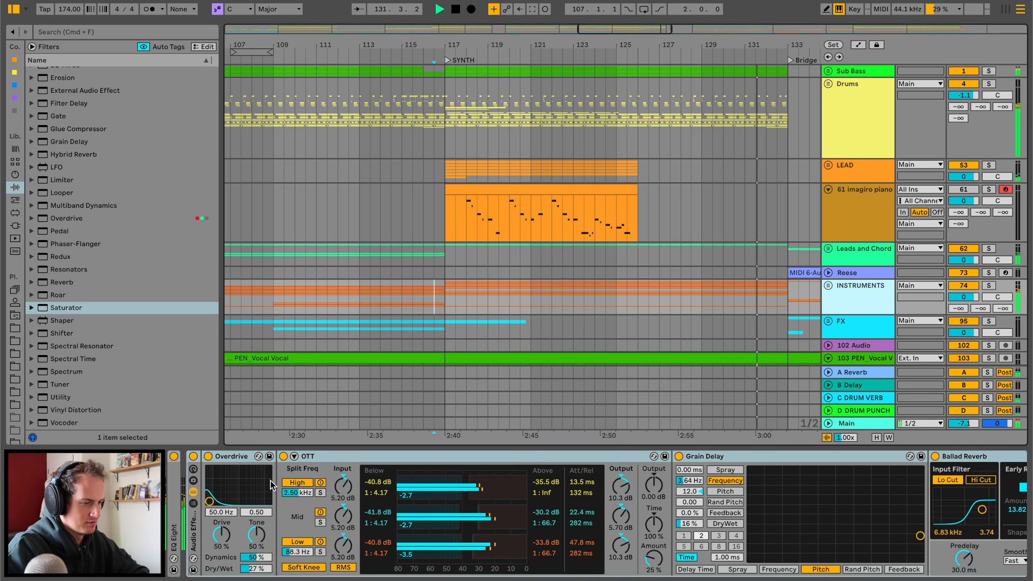
pyautogui.hscroll(-4, 400, 303)
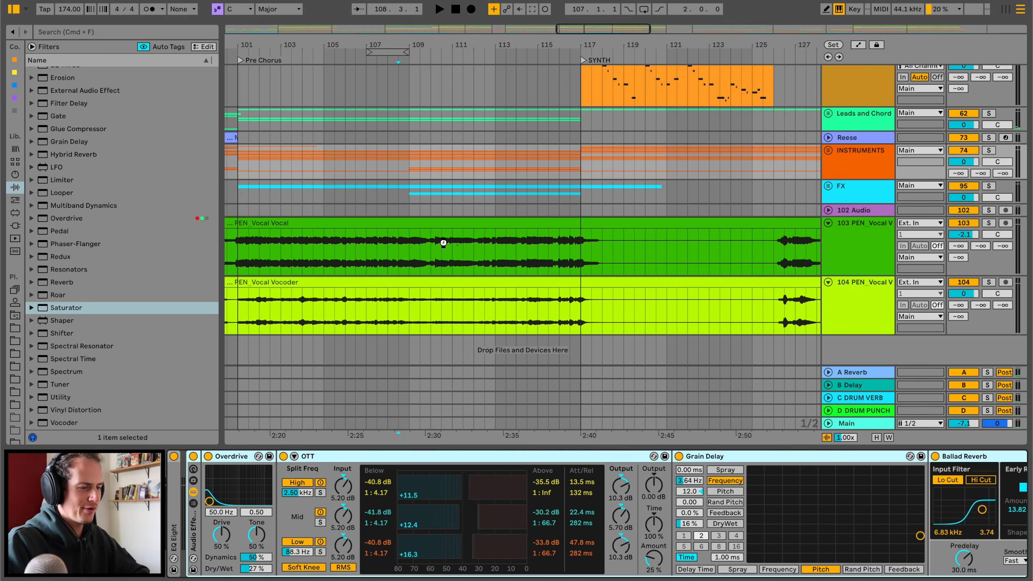
pyautogui.click(402, 246)
pyautogui.press('space')
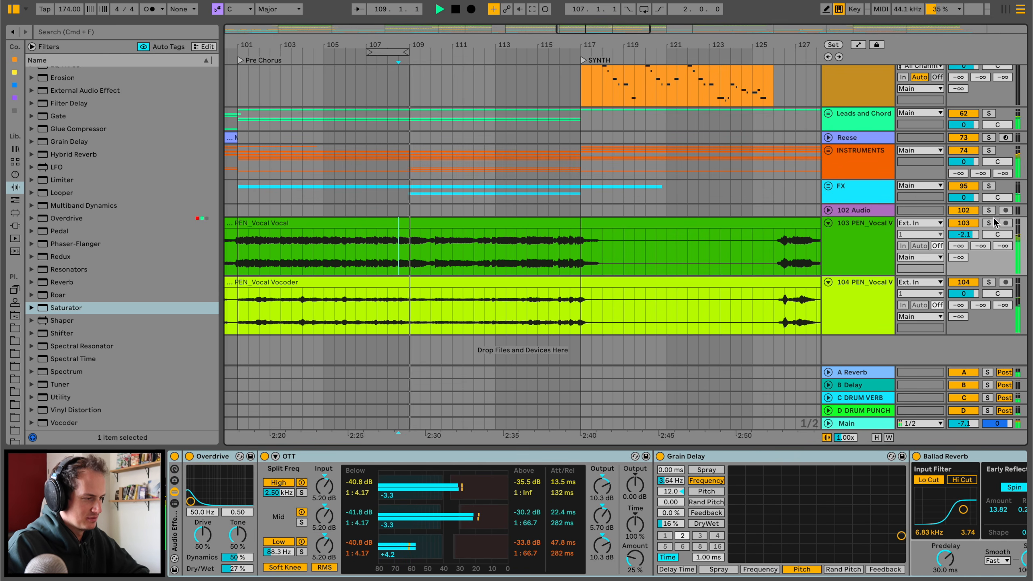
pyautogui.click(988, 223)
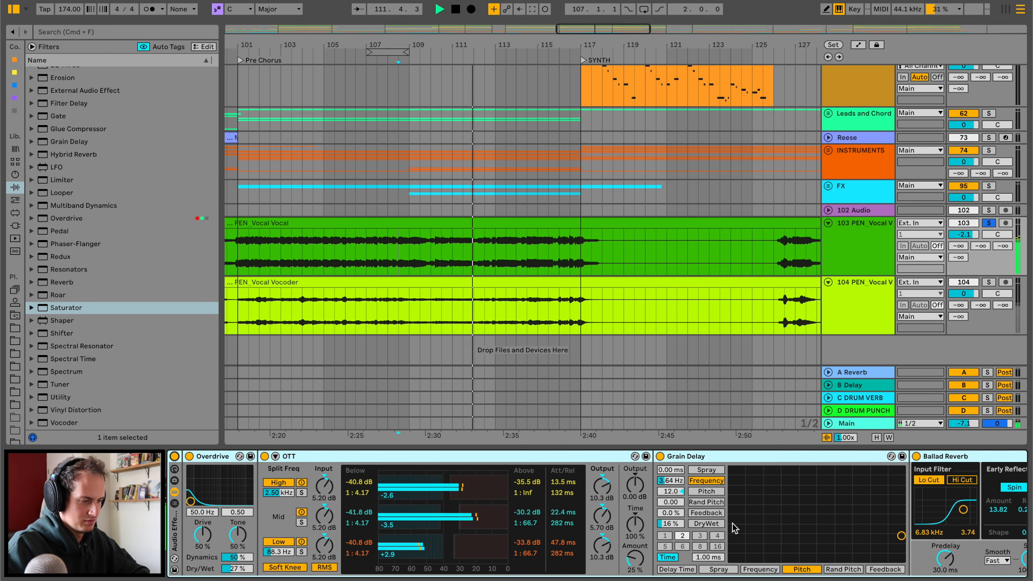
# - Set the vocal's OTT Amount to 18% and its Grain Delay DryWet to 35% and Frequency to 3.01 Hz
pyautogui.moveTo(671, 523)
pyautogui.mouseDown()
pyautogui.moveTo(670, 515)
pyautogui.moveTo(670, 528)
pyautogui.mouseUp()
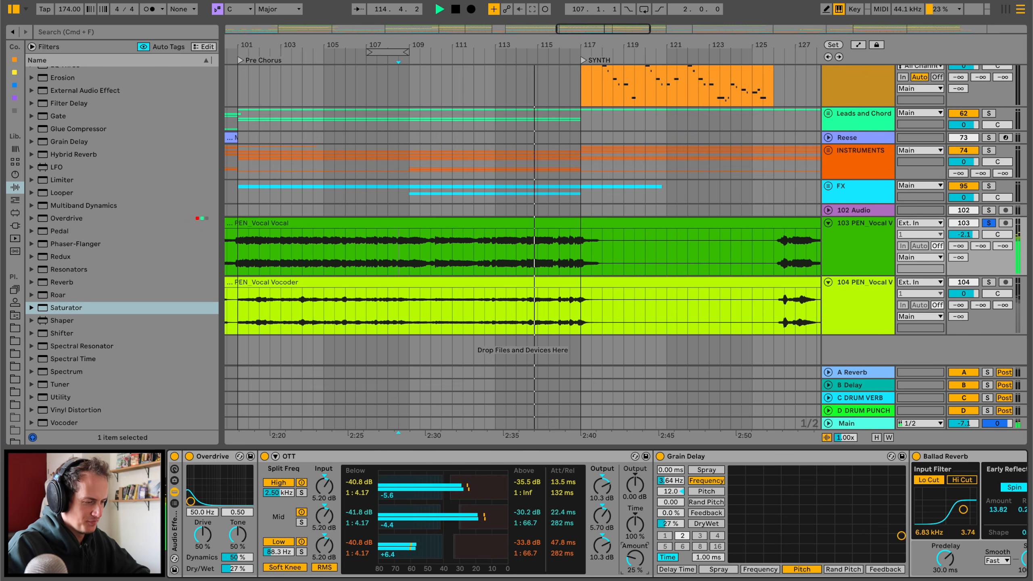
pyautogui.moveTo(632, 559); pyautogui.dragTo(632, 562)
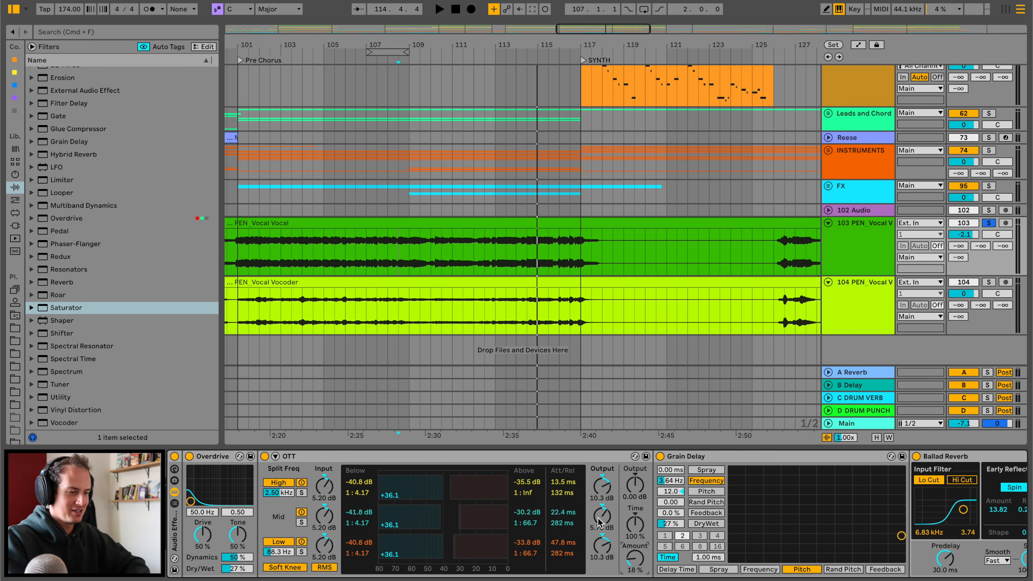
pyautogui.press('space')
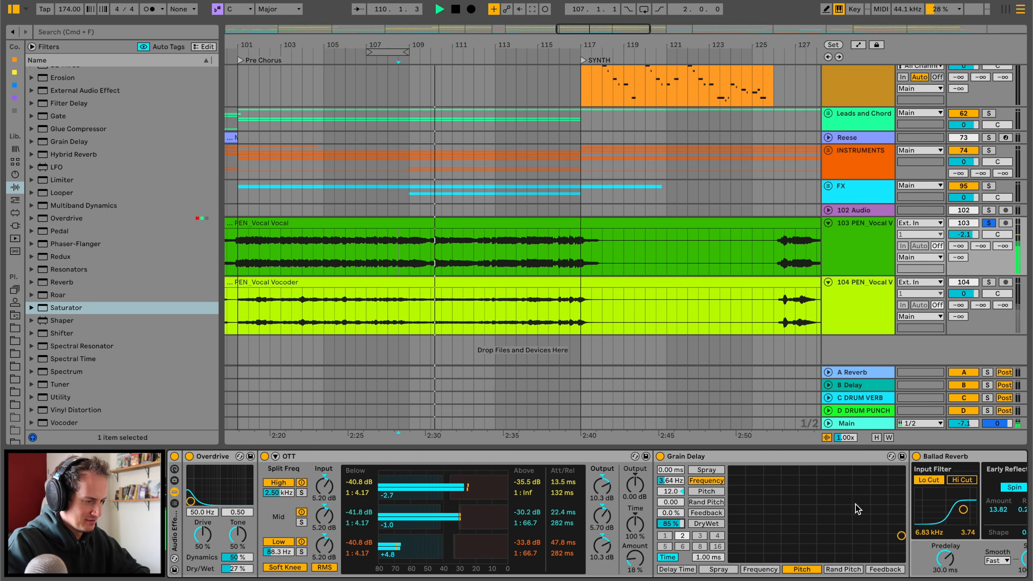
pyautogui.moveTo(902, 536)
pyautogui.mouseDown()
pyautogui.moveTo(901, 493)
pyautogui.moveTo(902, 544)
pyautogui.mouseUp()
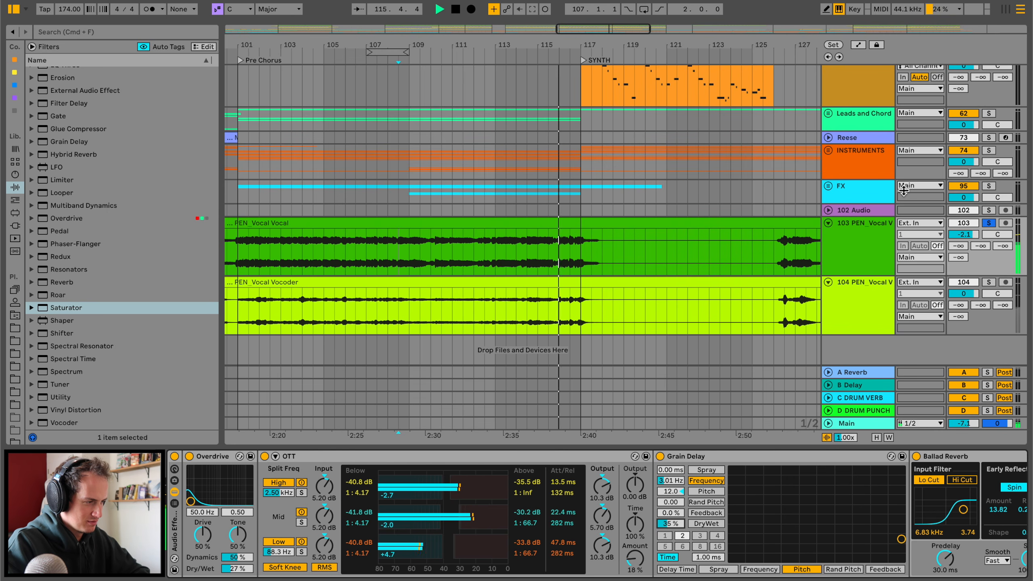
# - Unsolo the vocal track, replay it in the full mix from about bar 109, and reset its Saturator Output to 0.0 dB
pyautogui.click(989, 223)
pyautogui.press('space')
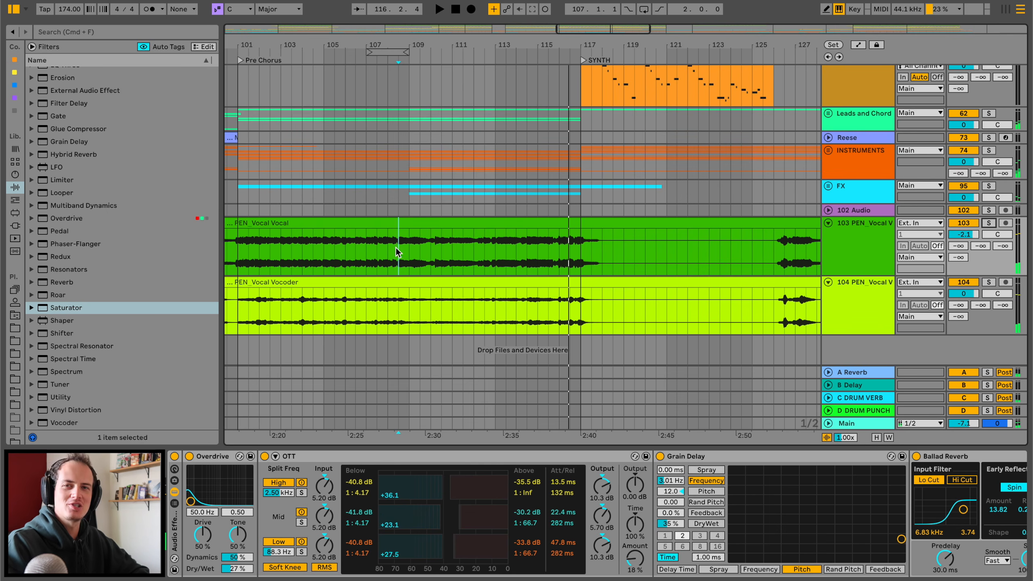
pyautogui.click(408, 253)
pyautogui.press('space')
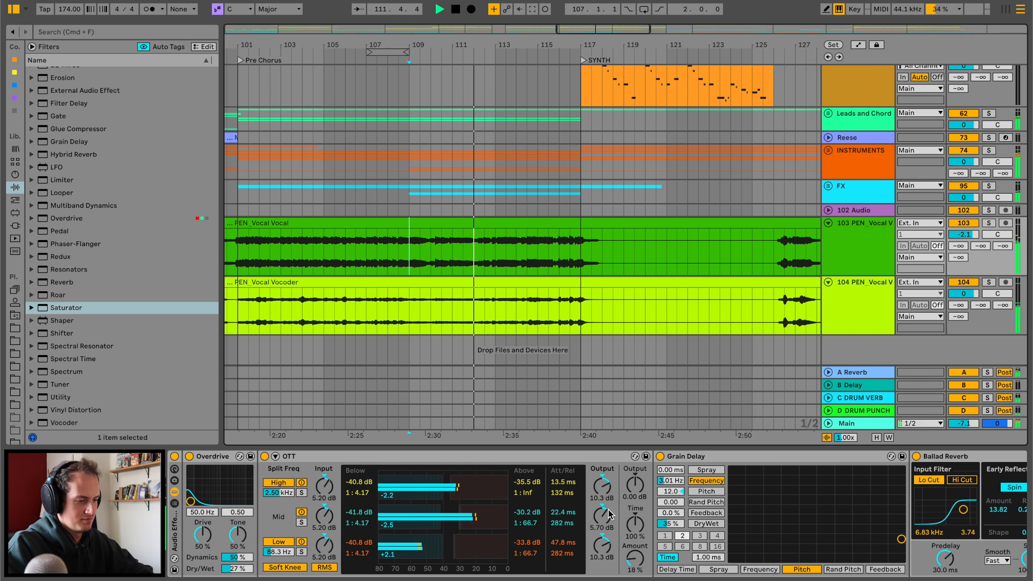
pyautogui.hscroll(5, 610, 514)
pyautogui.doubleClick(863, 558)
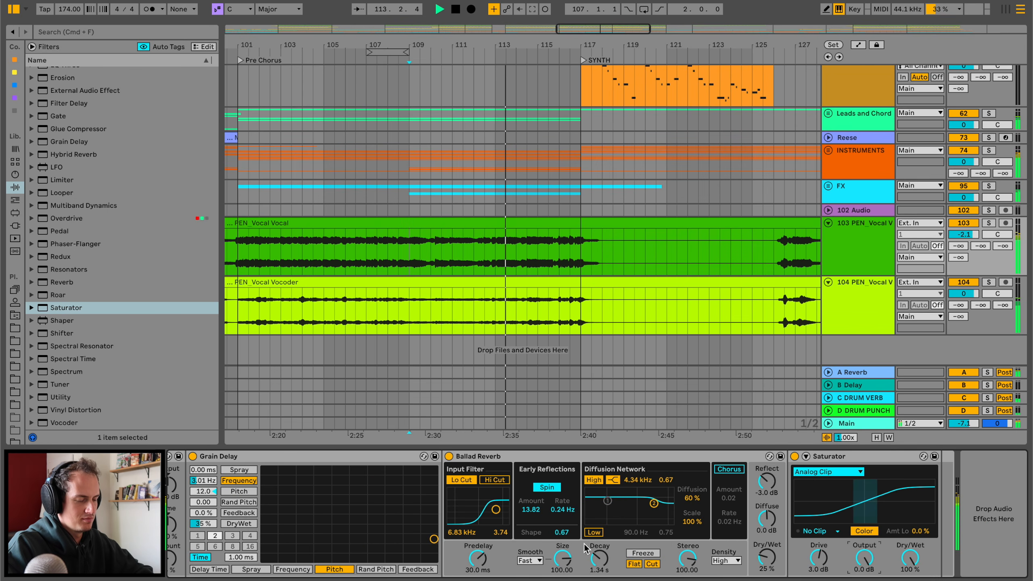
pyautogui.hscroll(-5, 408, 543)
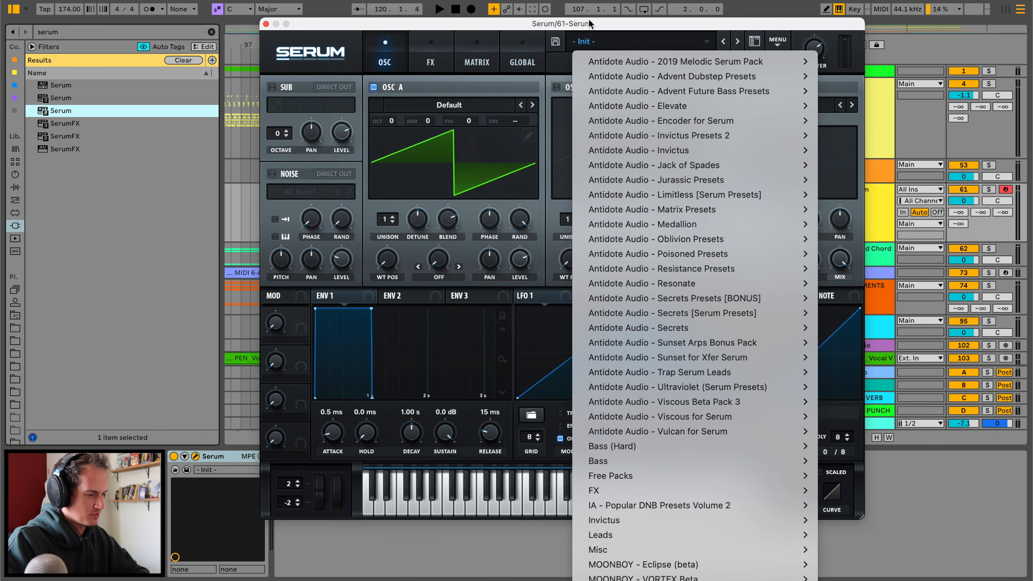
# - Load the BA MISC Cooked preset from the Viscous for Serum bank on track 61 and set the start position to bar 117
pyautogui.moveTo(746, 423)
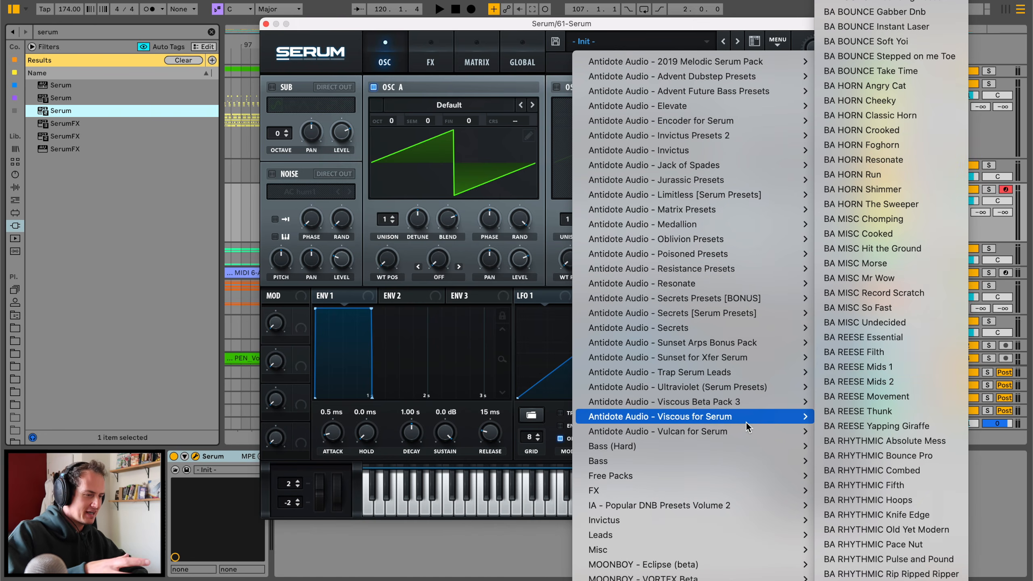
pyautogui.click(911, 189)
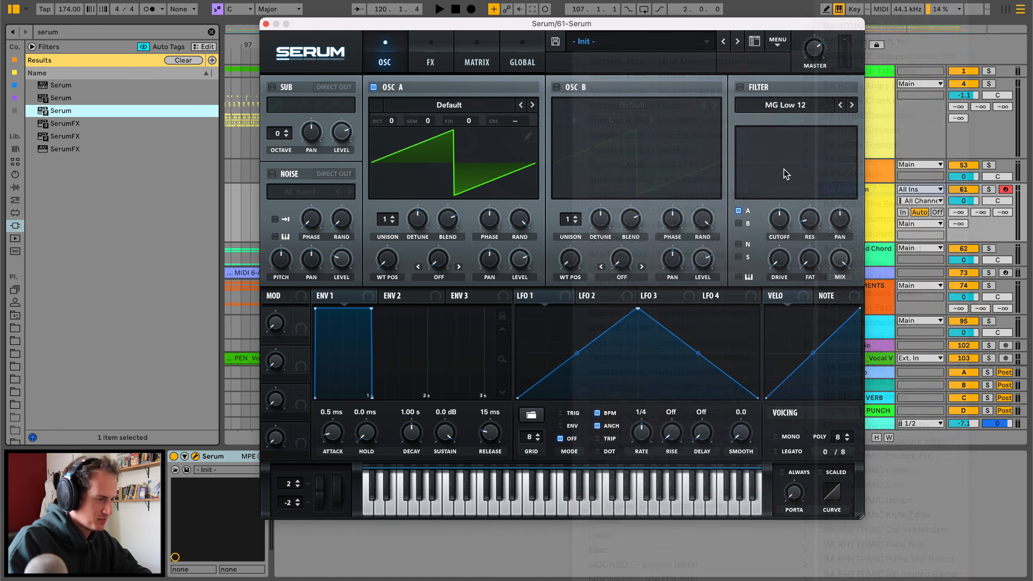
pyautogui.click(737, 41)
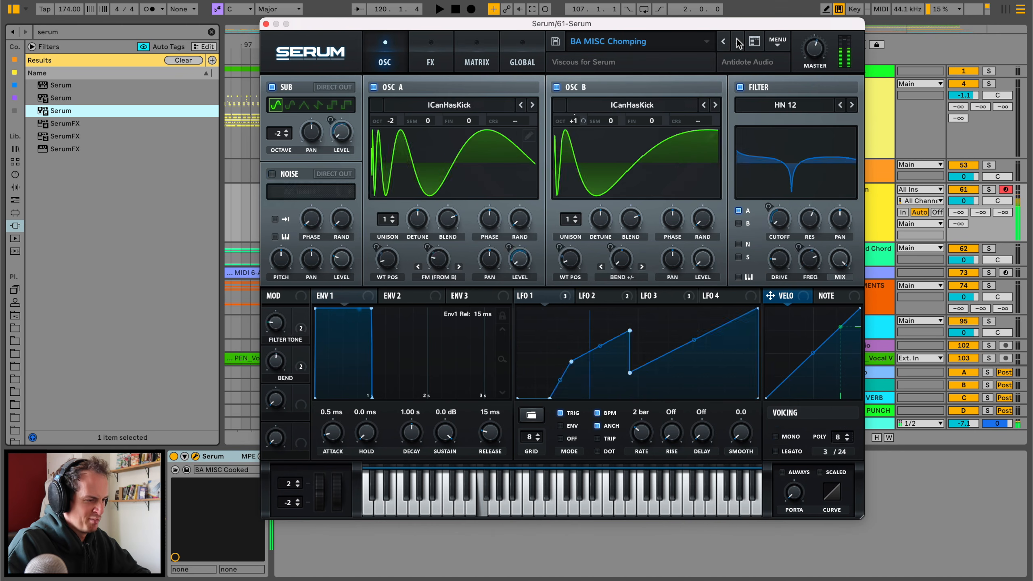
pyautogui.click(737, 42)
pyautogui.click(432, 207)
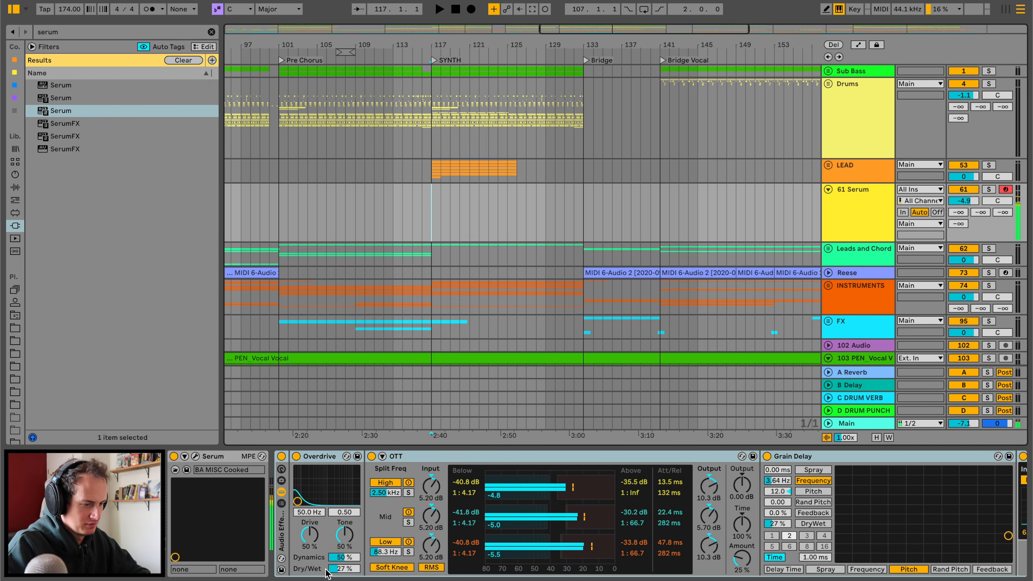
# - Try the Serum track's Overdrive Dry/Wet at 0% and 41%, and settle on 34%
pyautogui.click(338, 570)
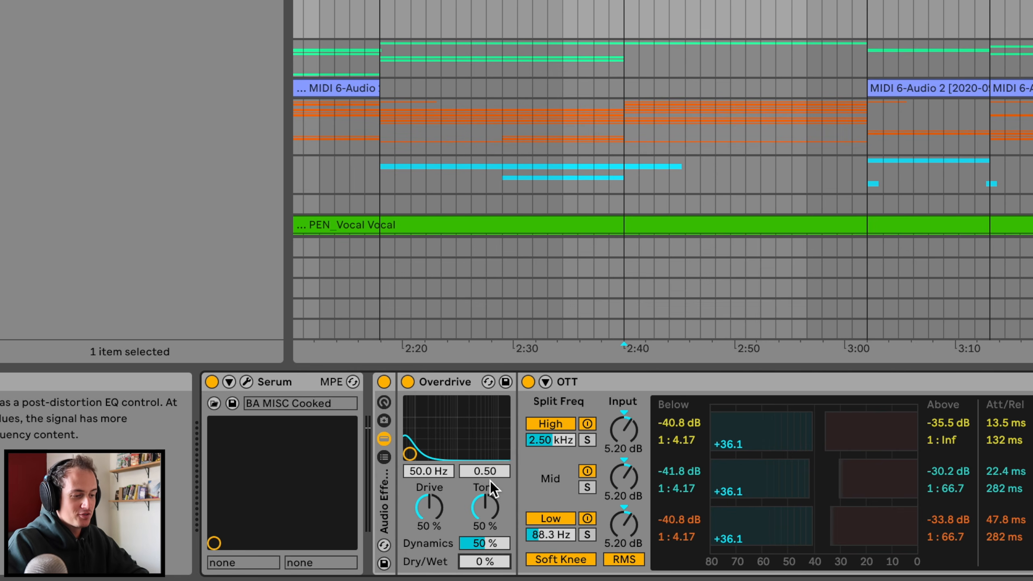
pyautogui.hscroll(1, 351, 519)
pyautogui.hscroll(-1, 490, 481)
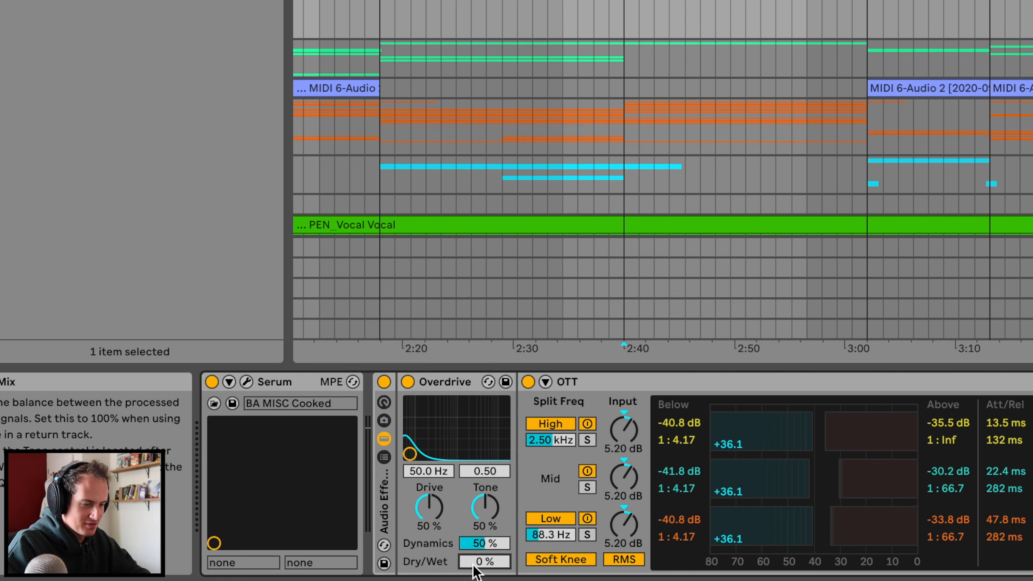
pyautogui.moveTo(476, 572)
pyautogui.mouseDown()
pyautogui.moveTo(476, 561)
pyautogui.moveTo(476, 572)
pyautogui.mouseUp()
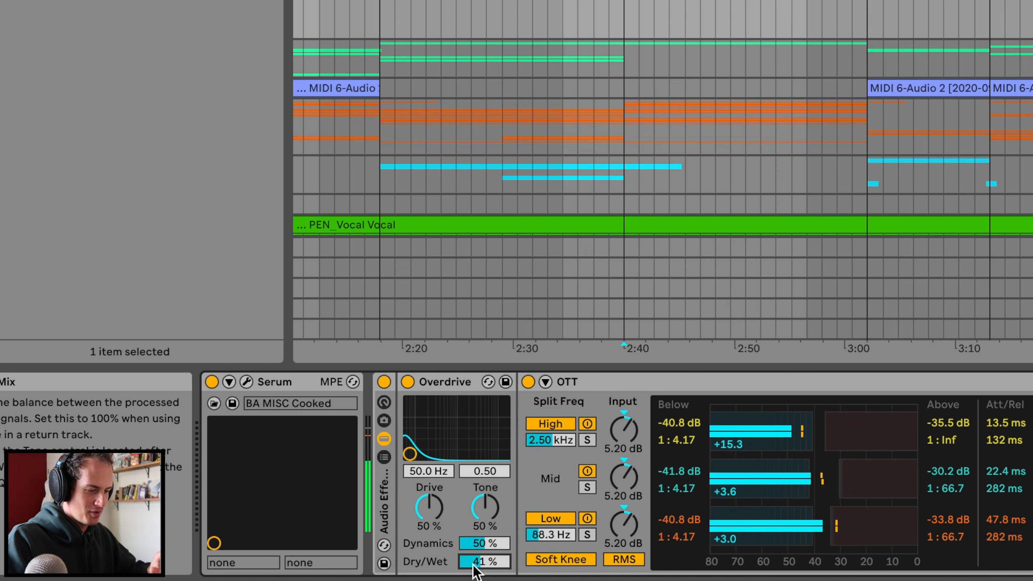
pyautogui.press('space')
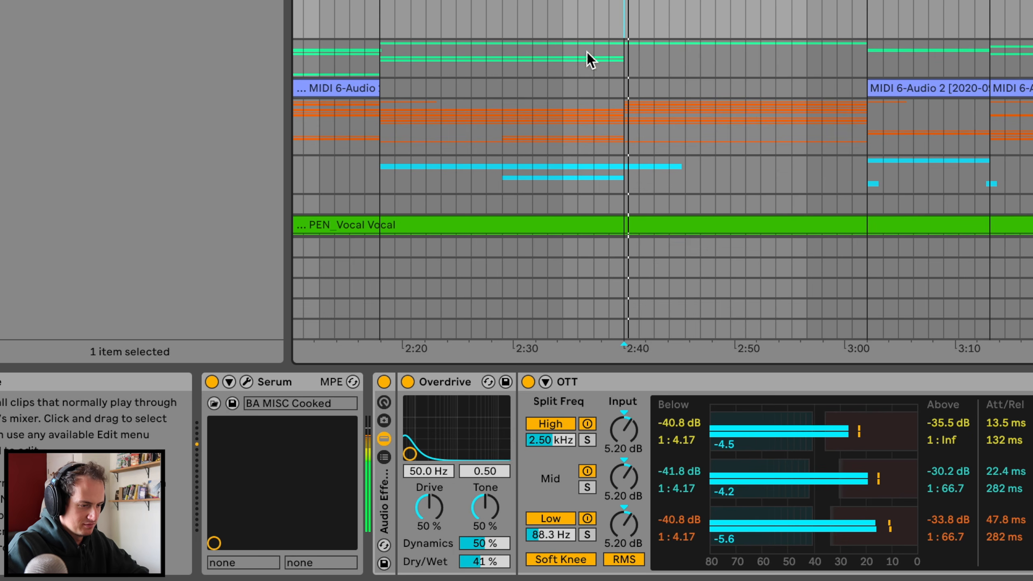
pyautogui.moveTo(484, 561)
pyautogui.mouseDown()
pyautogui.moveTo(483, 580)
pyautogui.moveTo(484, 521)
pyautogui.moveTo(486, 565)
pyautogui.mouseUp()
# - Bypass and re-enable the Serum track's effect rack repeatedly to compare the preset with and without the effects
pyautogui.click(382, 383)
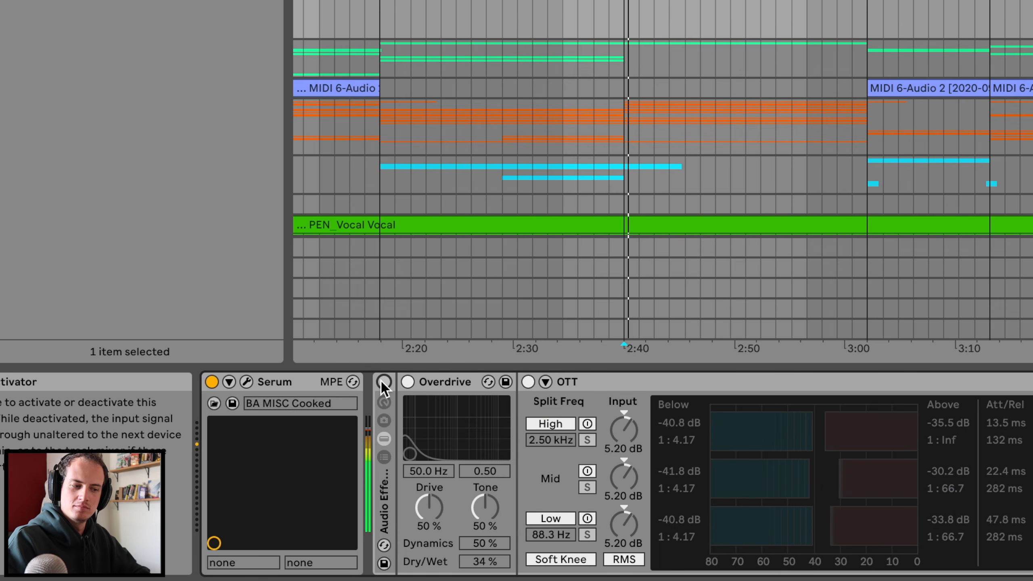
pyautogui.click(383, 382)
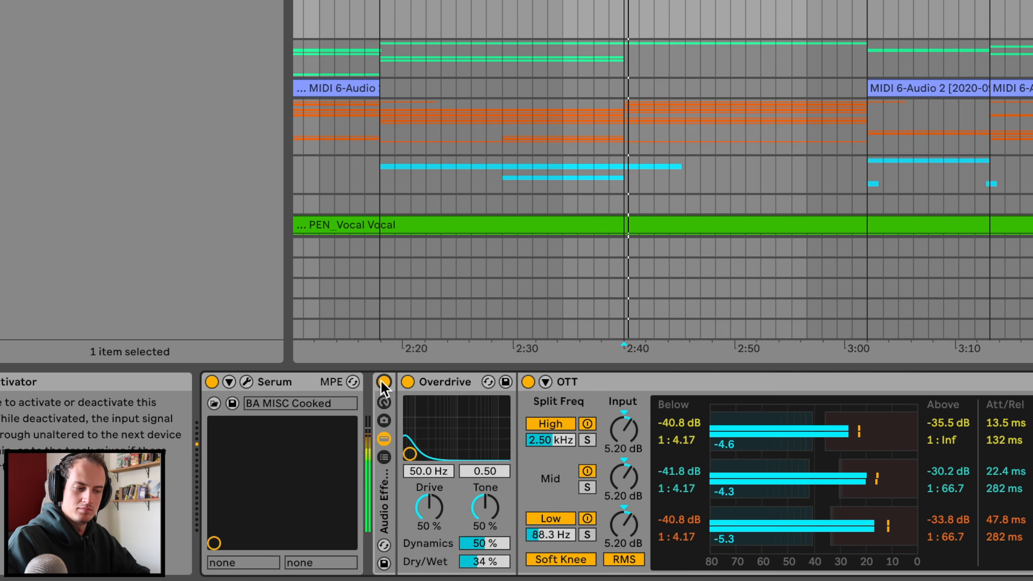
pyautogui.click(382, 382)
pyautogui.click(382, 382)
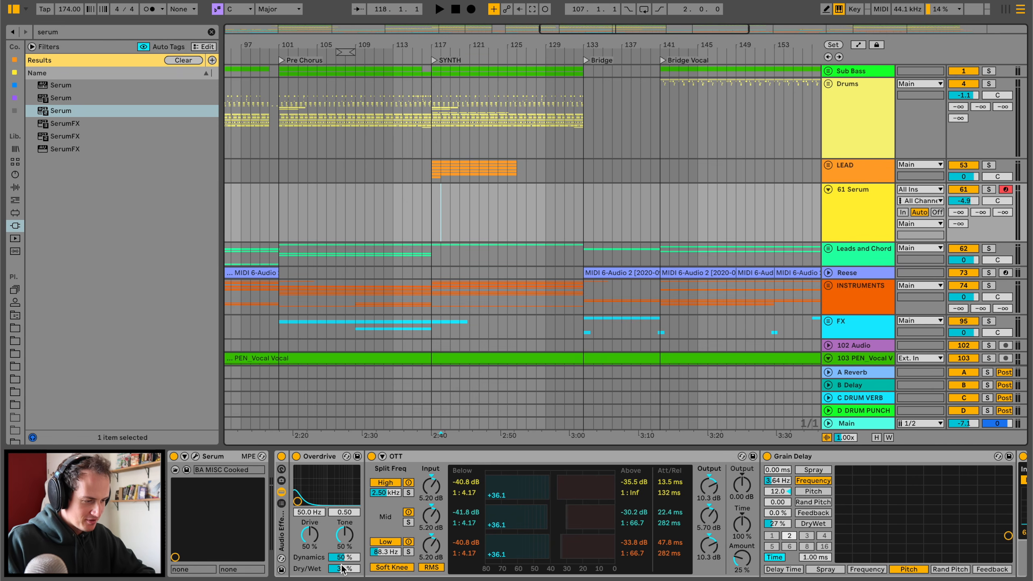
# - Adjust the OTT Amount in the Serum track's effect rack
pyautogui.hscroll(10, 753, 567)
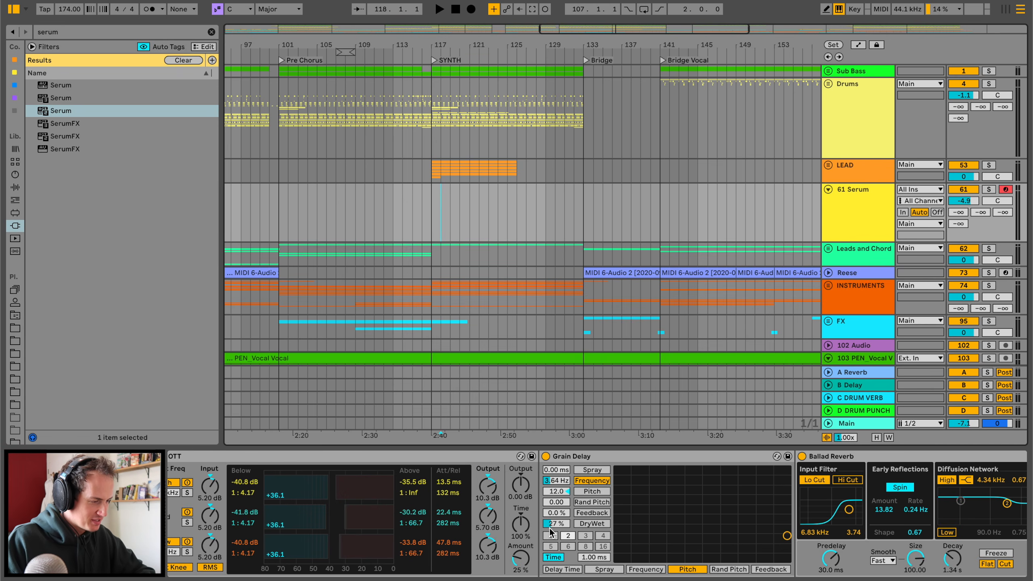
pyautogui.hscroll(-10, 525, 566)
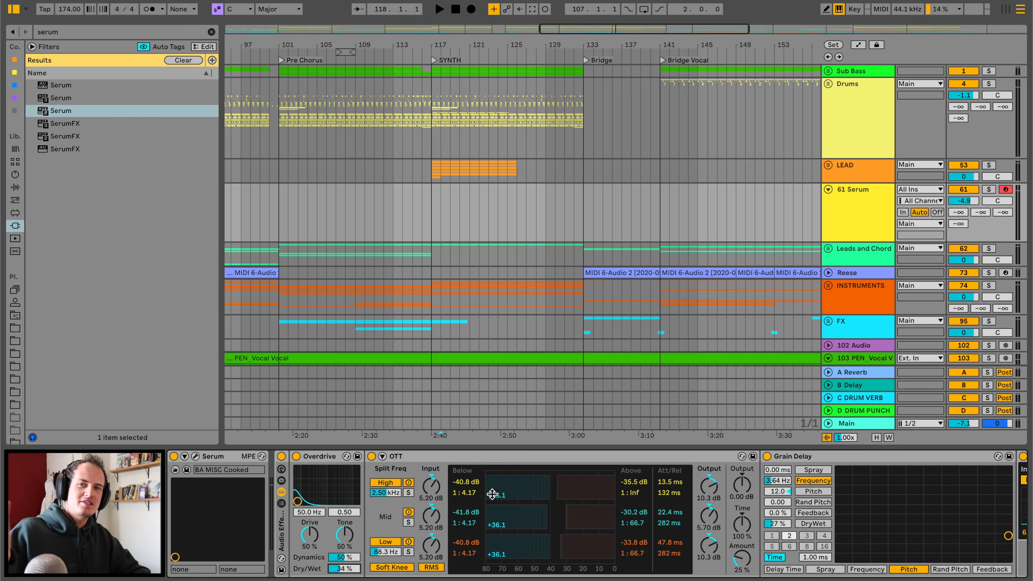
pyautogui.moveTo(740, 563); pyautogui.dragTo(742, 567)
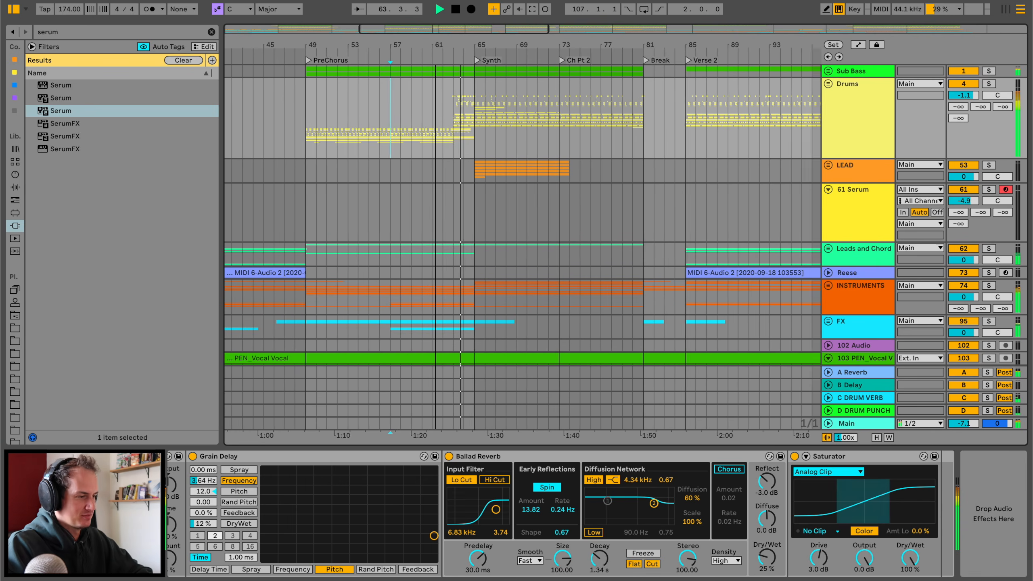
# - Listen to the full mix into the Synth section, stop playback, and set the start position to bar 65 on the Drums track
pyautogui.moveTo(435, 45); pyautogui.dragTo(435, 30)
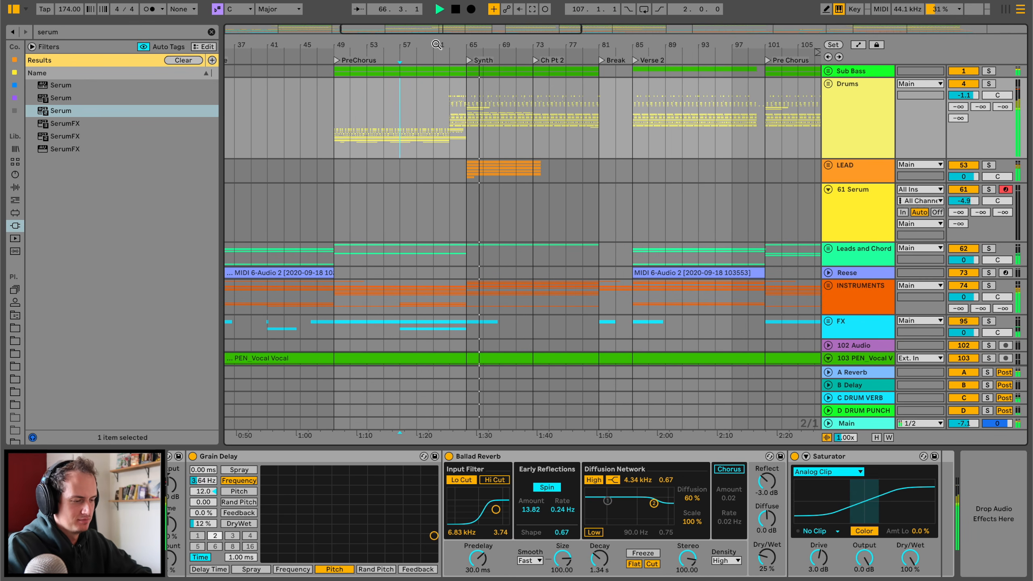
pyautogui.press('space')
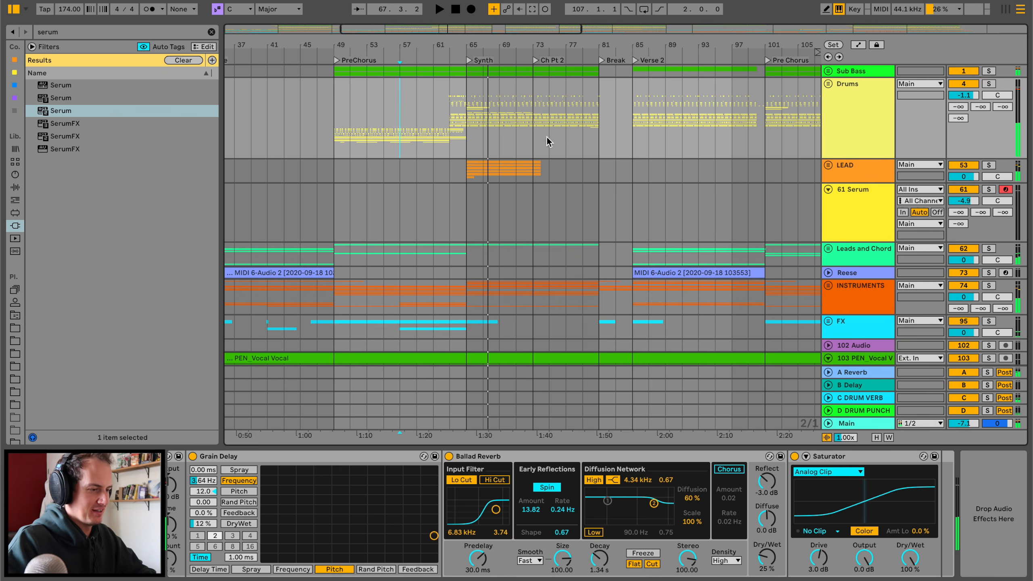
pyautogui.click(465, 101)
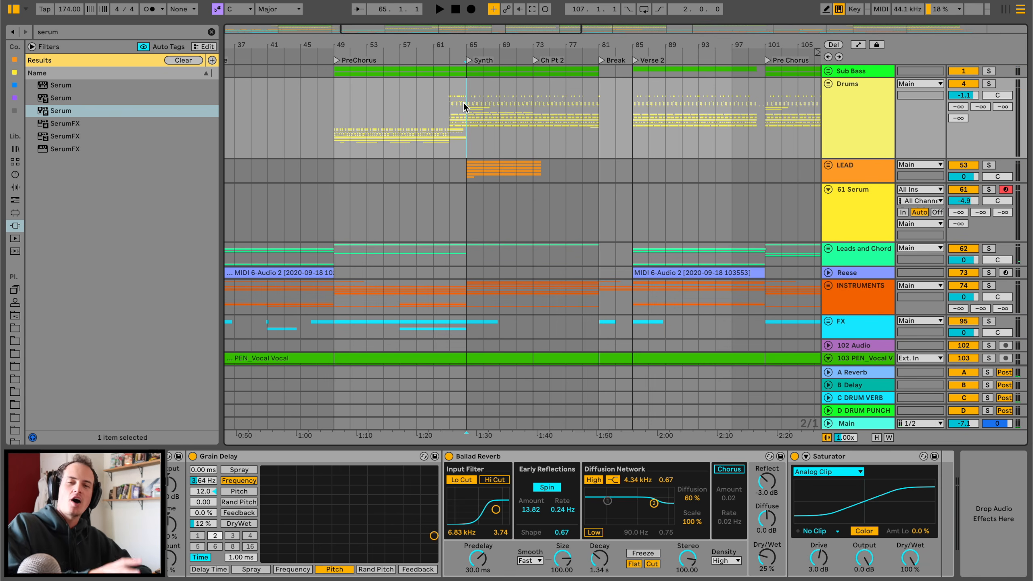